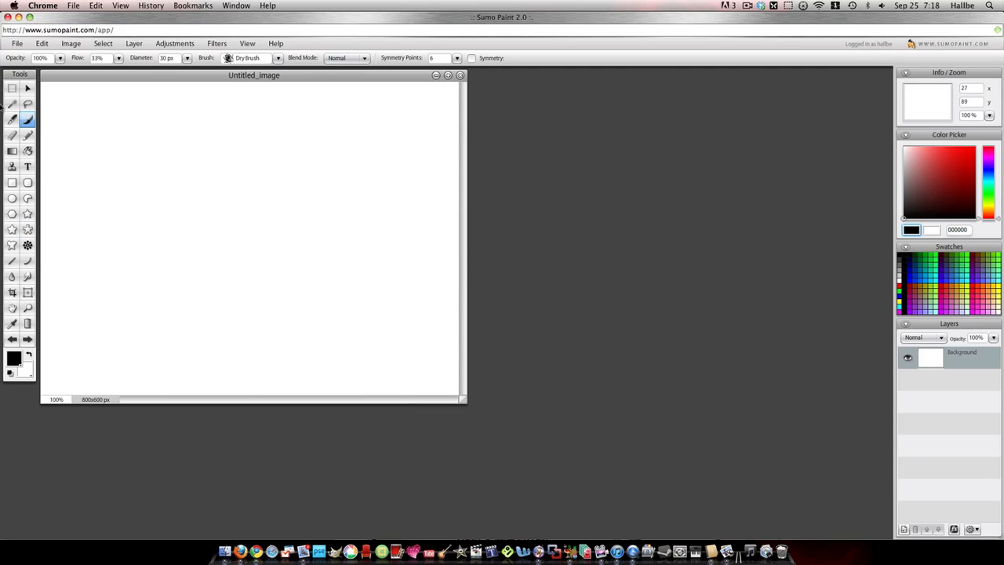
- Import ocean-water.jpg from the Desktop into the blank image as a new layer
left_click(17, 43)
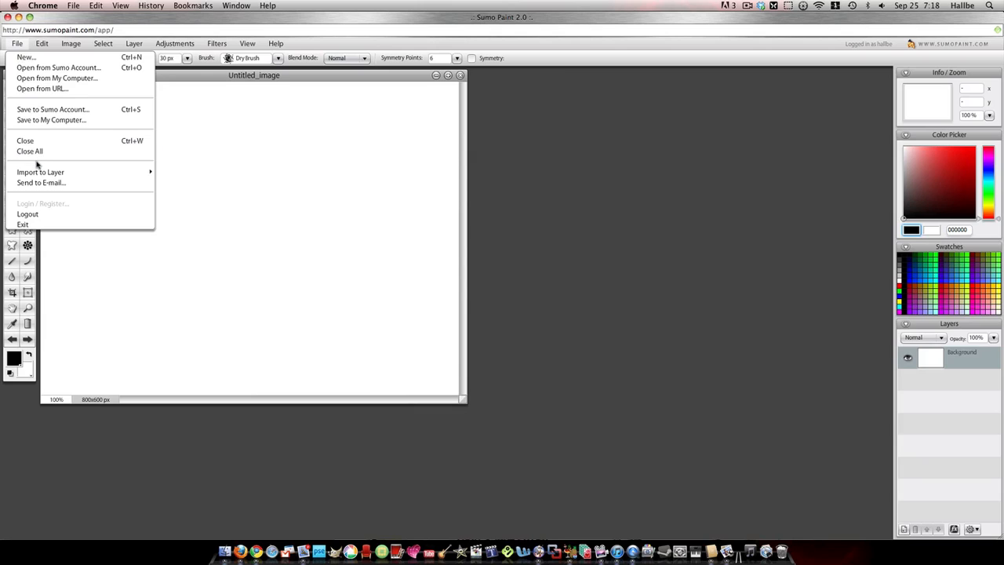
mouse_move(39, 172)
left_click(211, 173)
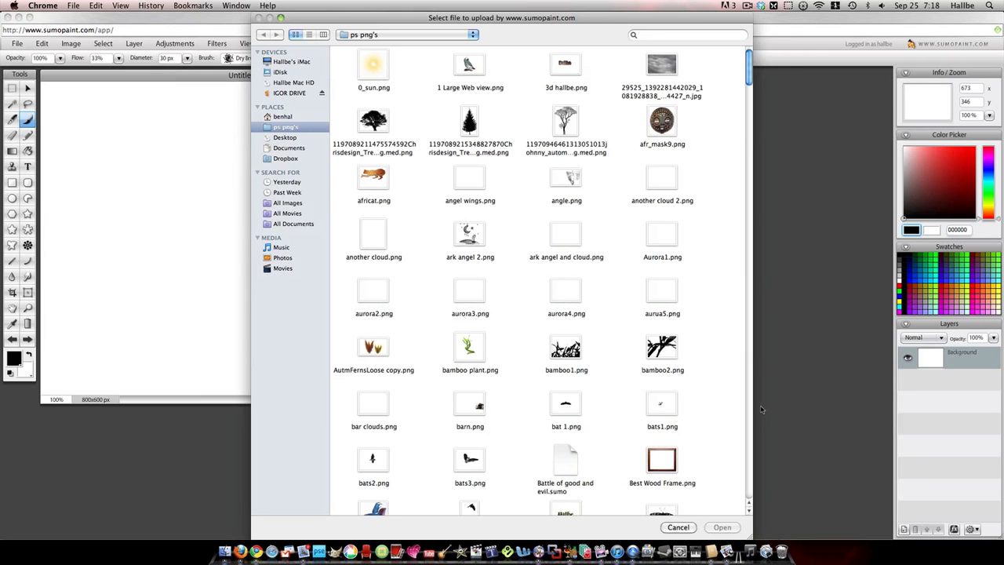
left_click(296, 162)
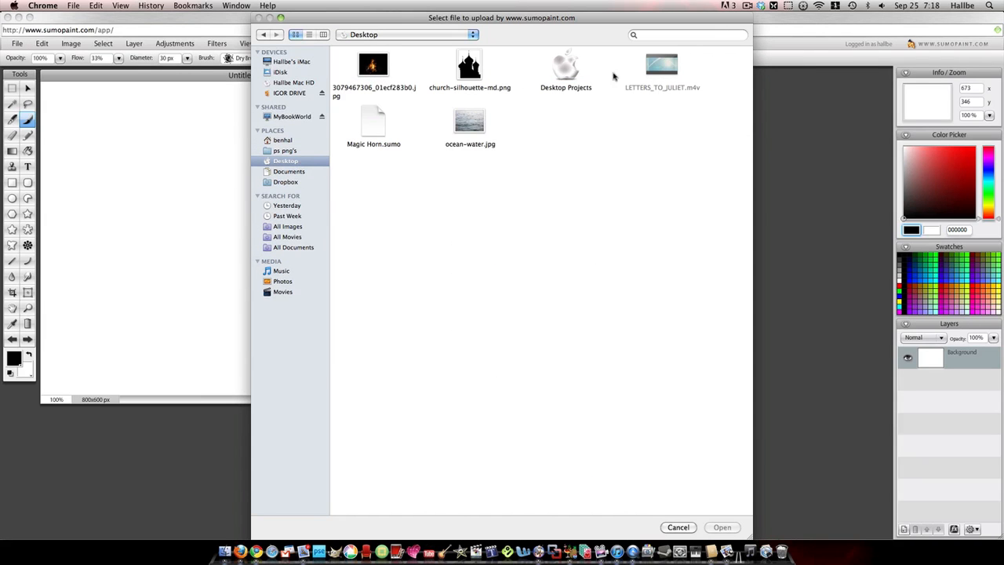
left_click(468, 122)
left_click(721, 527)
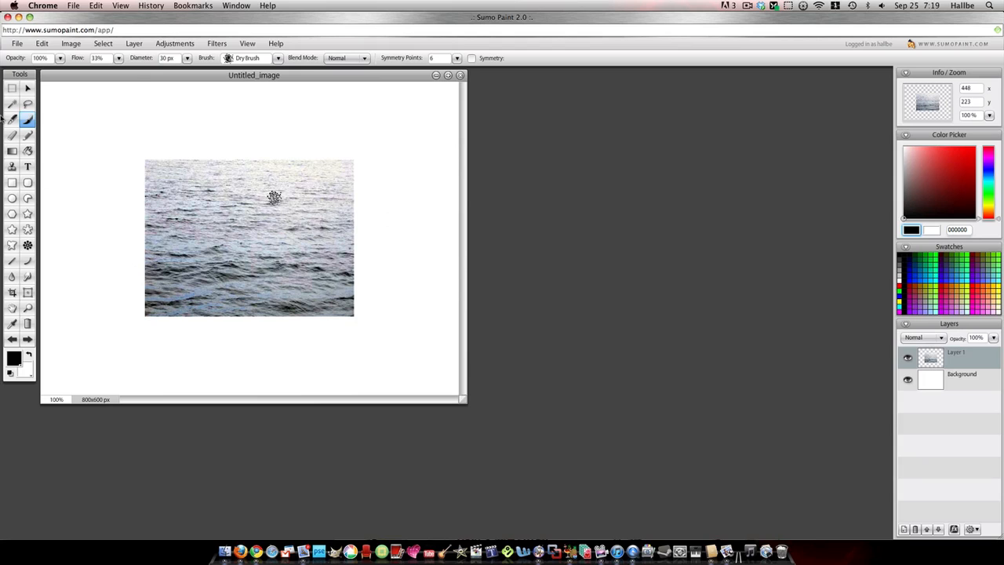
- Enlarge the ocean layer with Free Transform until it fills the whole canvas, and desaturate it
left_click(28, 88)
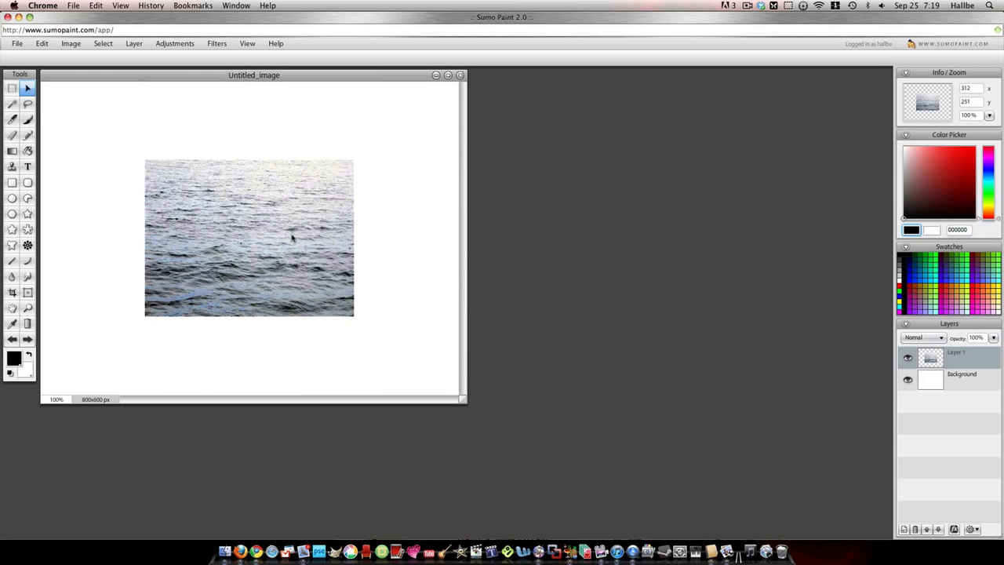
right_click(303, 229)
left_click(314, 228)
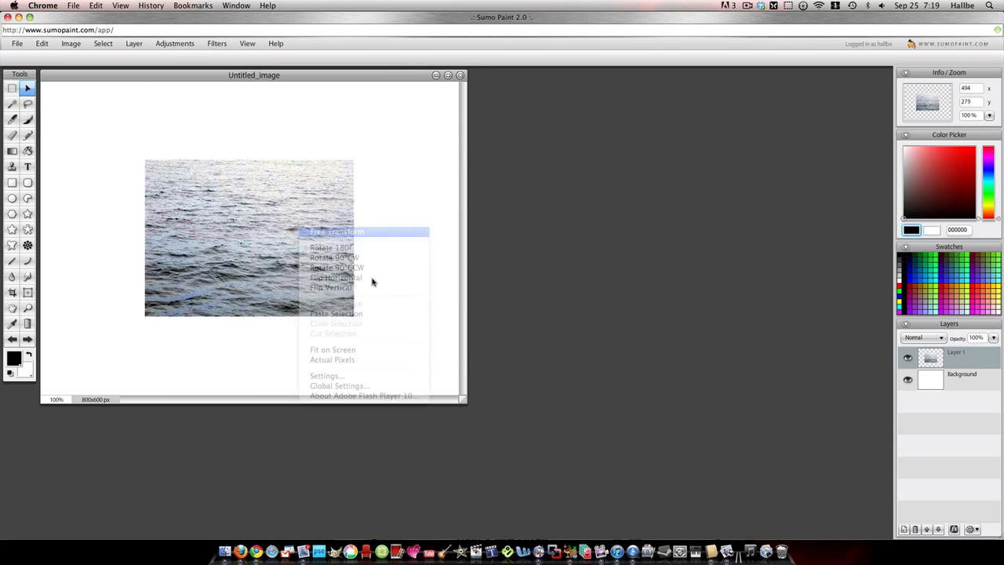
left_click_drag(353, 317, 463, 398)
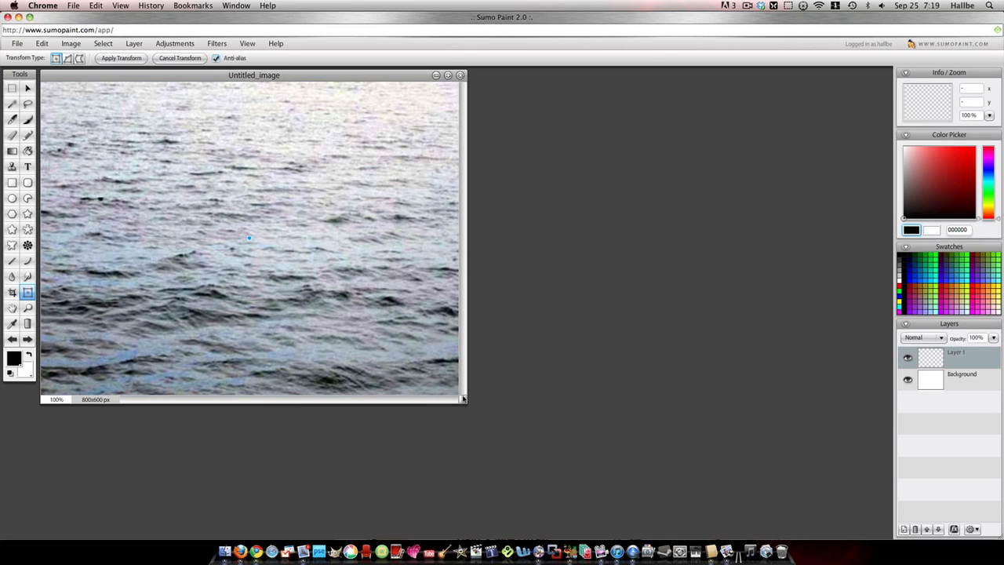
left_click(177, 44)
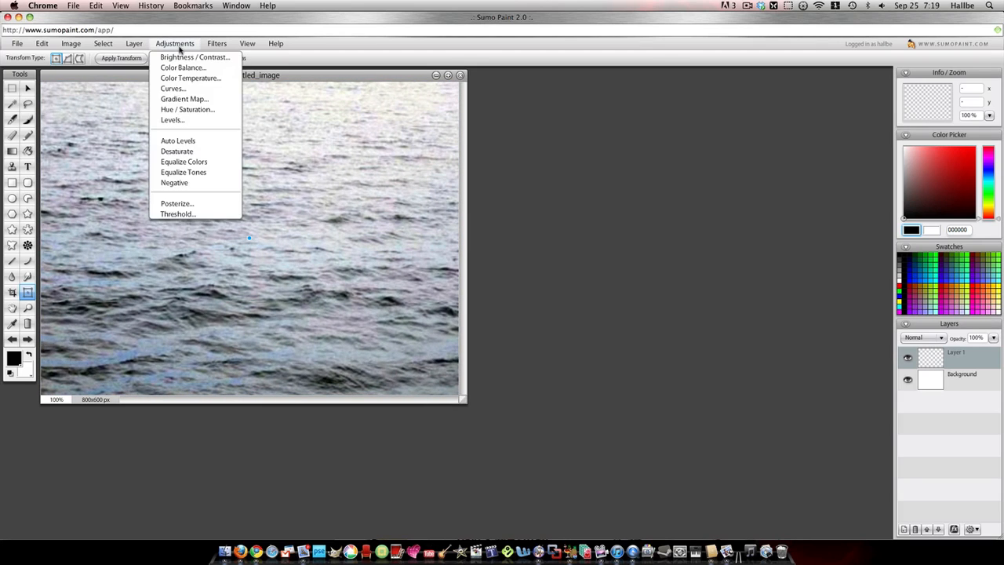
left_click(179, 150)
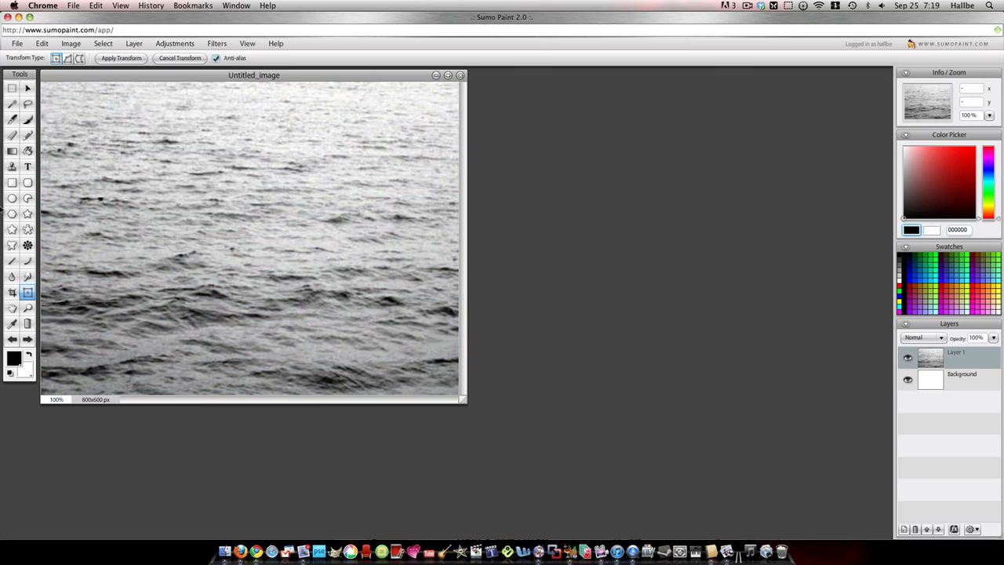
- Apply Levels to the ocean layer on the RGB channel with input levels of 134, 1.14 and 210
left_click(176, 44)
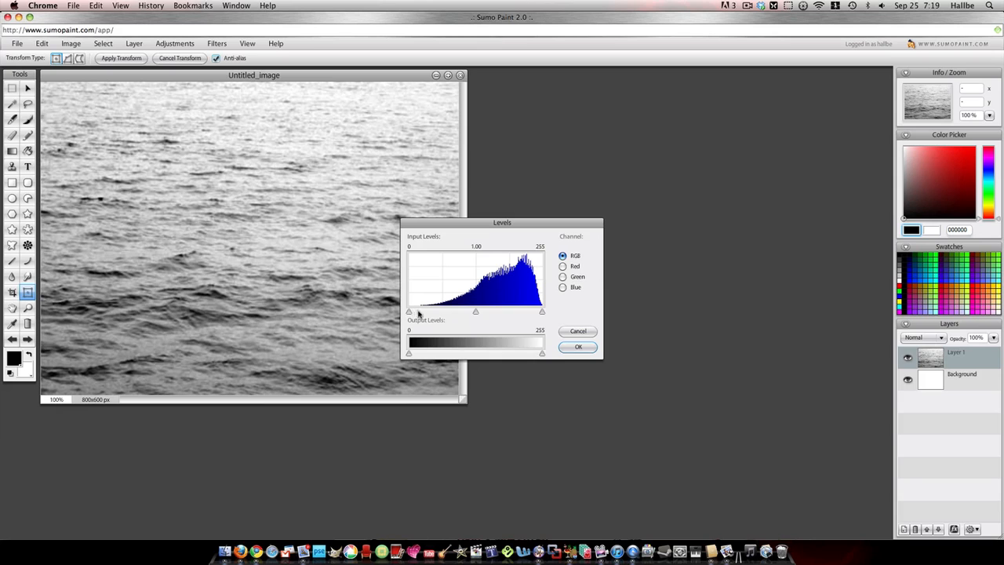
left_click_drag(414, 312, 480, 311)
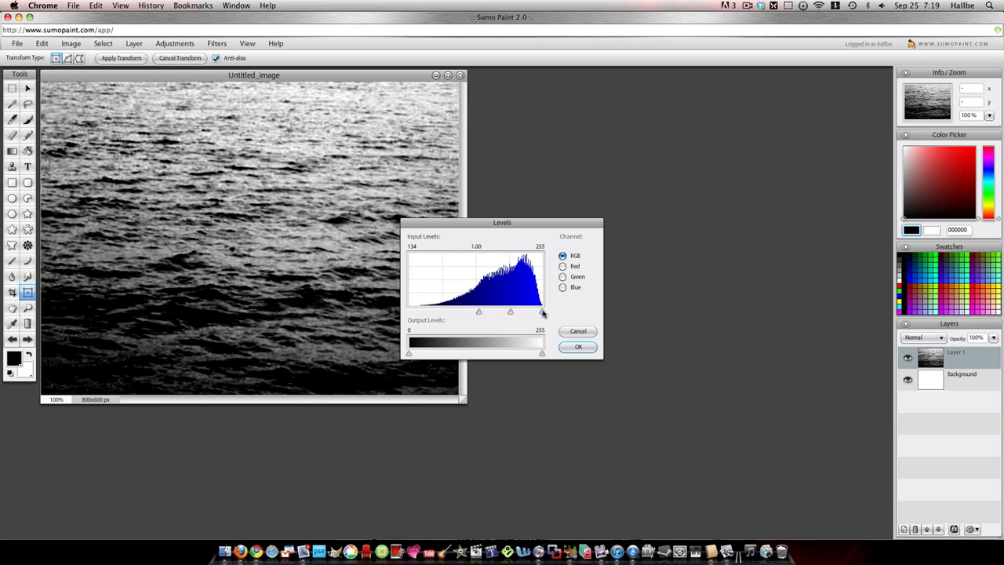
left_click_drag(542, 312, 526, 313)
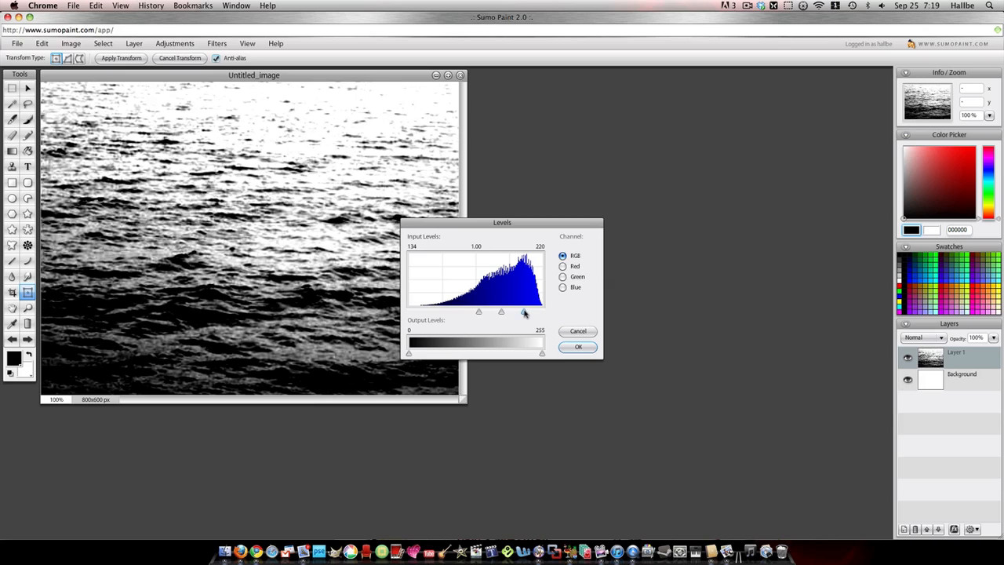
left_click_drag(505, 314, 482, 313)
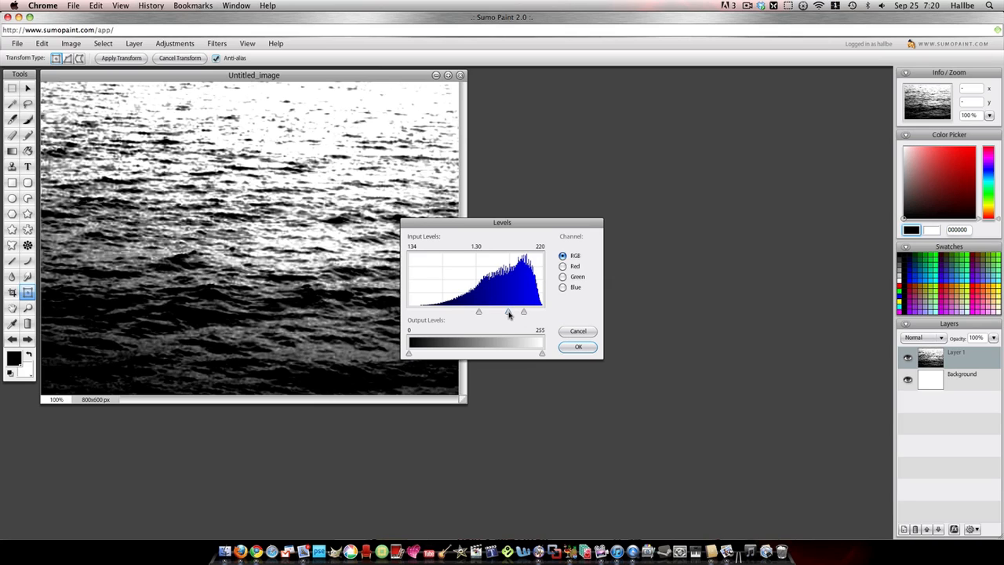
left_click_drag(510, 313, 517, 312)
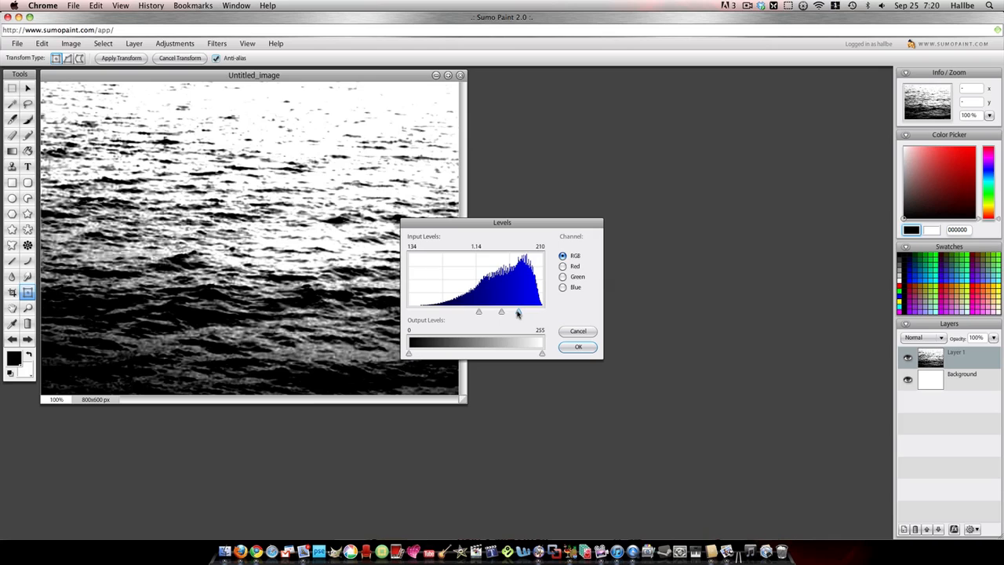
left_click(577, 348)
- Hide the Background layer and save the image to the Desktop as Water.png in PNG format
left_click(907, 382)
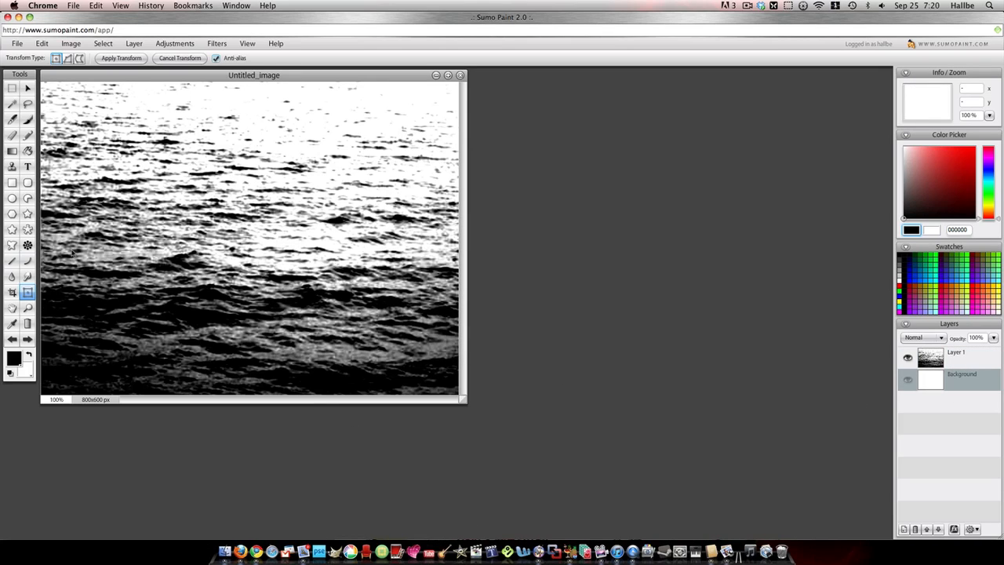
left_click(17, 44)
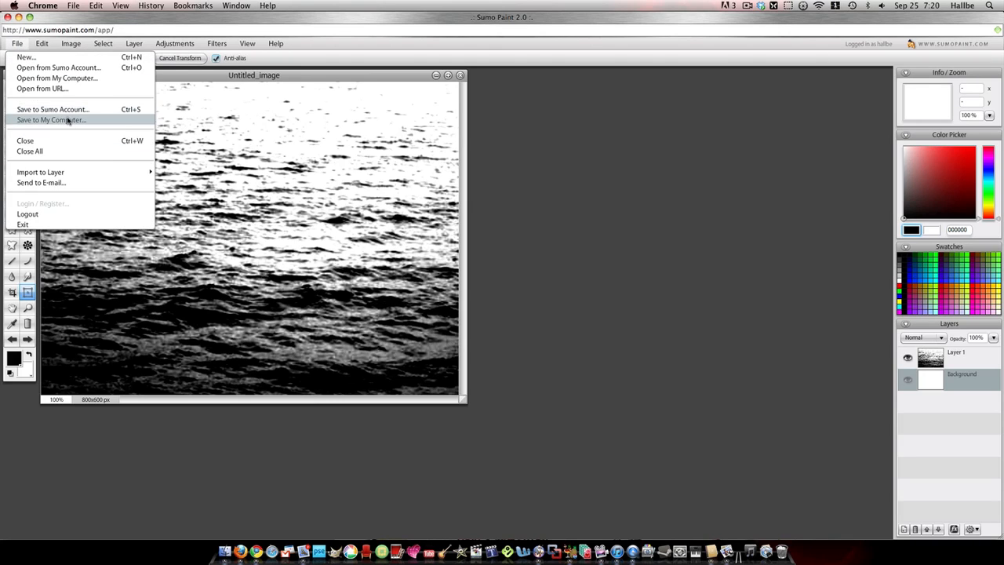
left_click(69, 119)
left_click_drag(524, 259, 450, 257)
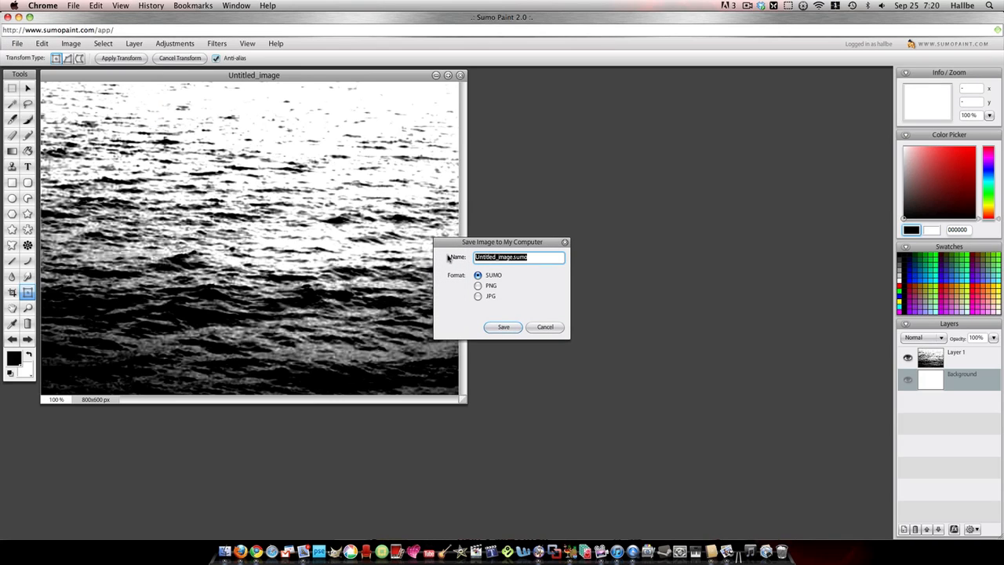
type("Water")
left_click(477, 285)
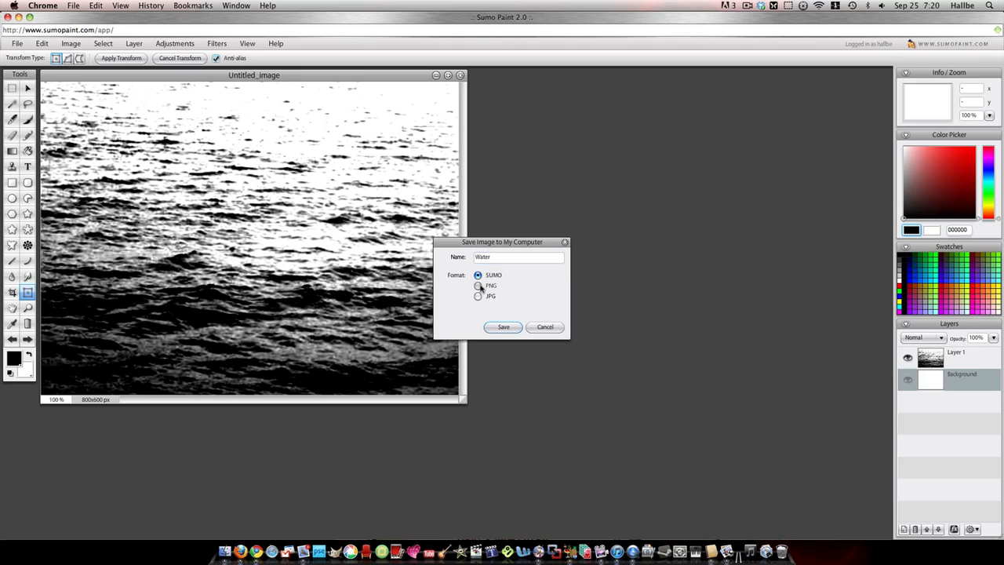
left_click(503, 326)
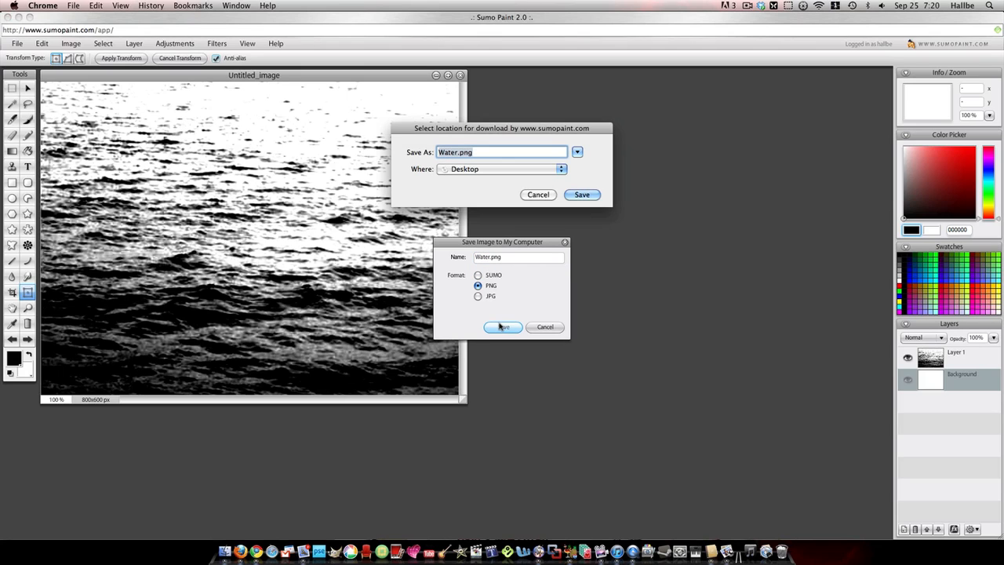
left_click(584, 196)
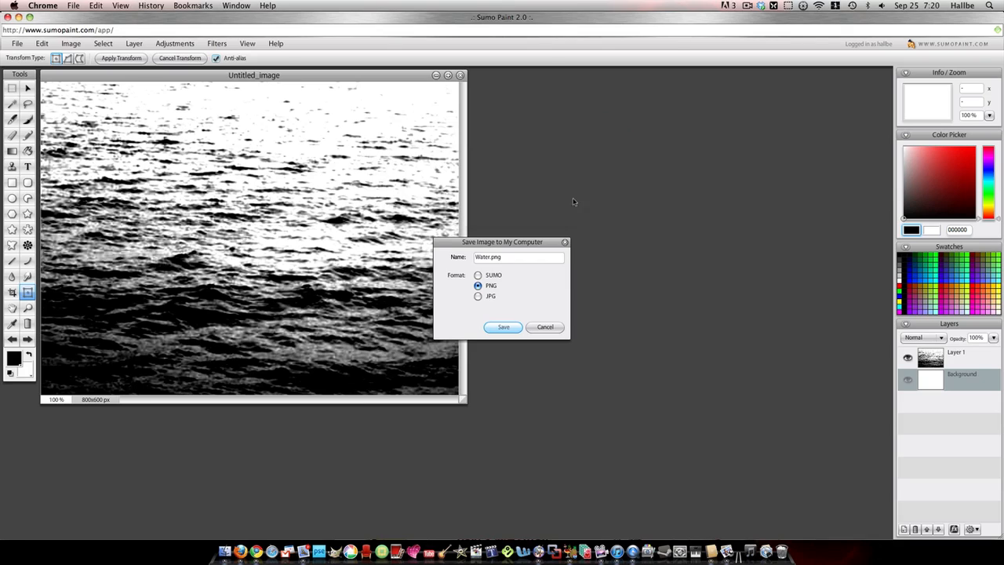
- Replace the open document with a new 800x600 px image and fill its background with black
left_click(460, 76)
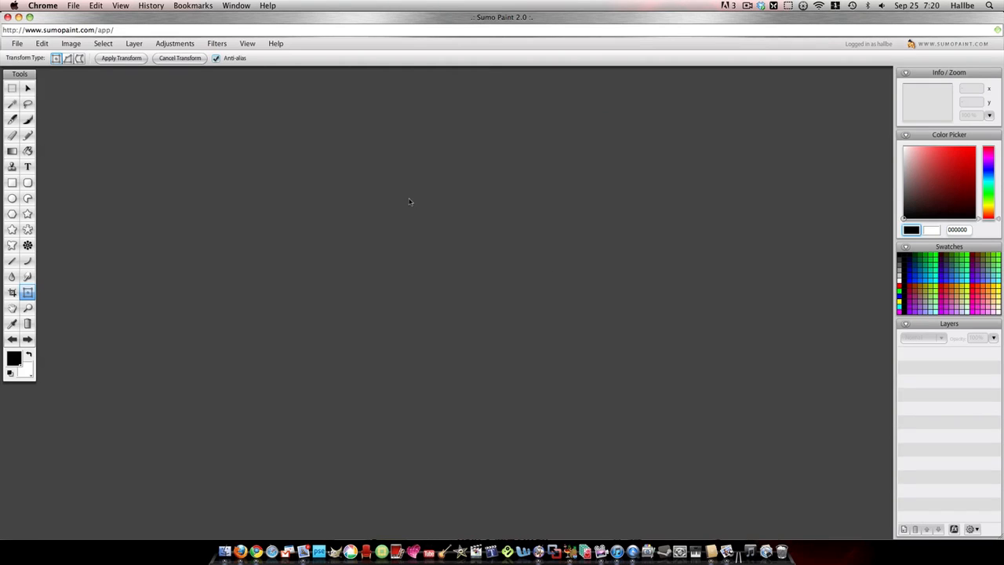
left_click(16, 43)
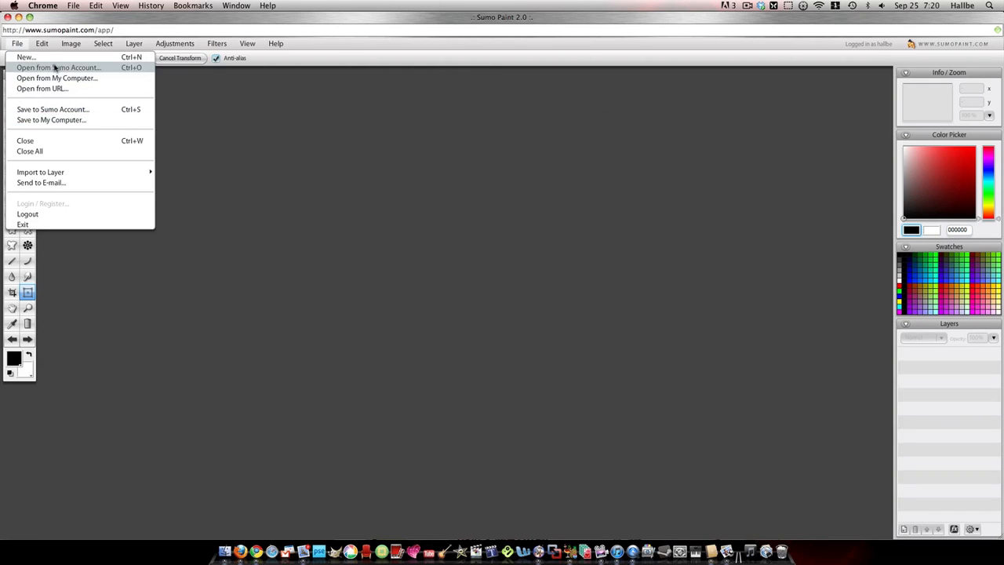
left_click(26, 57)
left_click(506, 312)
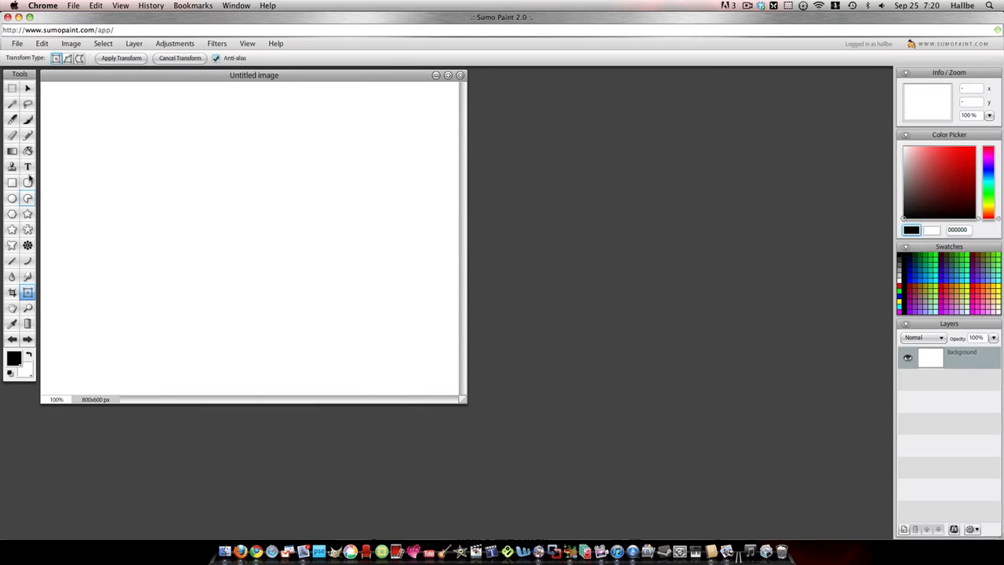
left_click(27, 151)
left_click(46, 162)
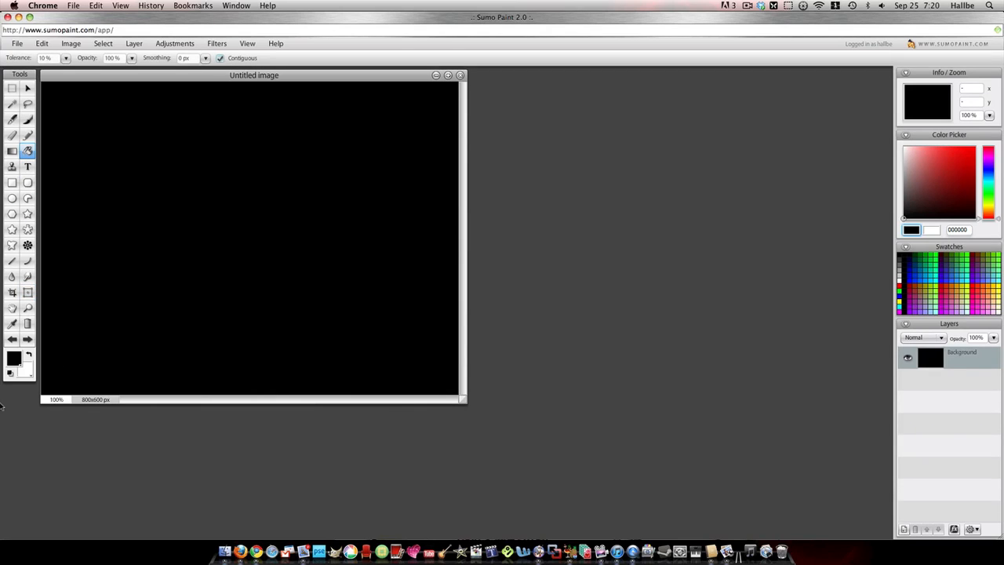
- Import Water.png from the Desktop as a new layer above the black background
left_click(17, 44)
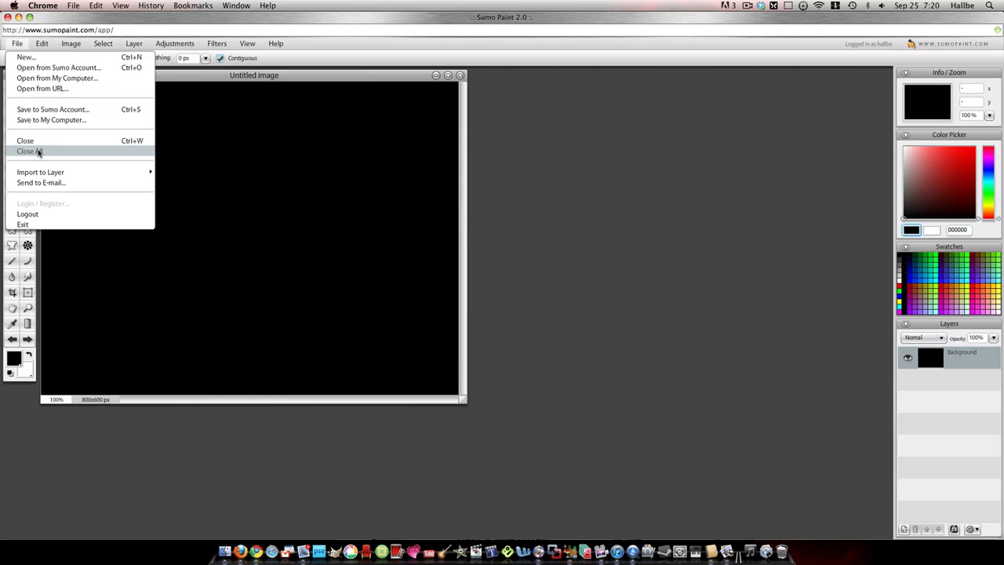
mouse_move(56, 172)
left_click(188, 172)
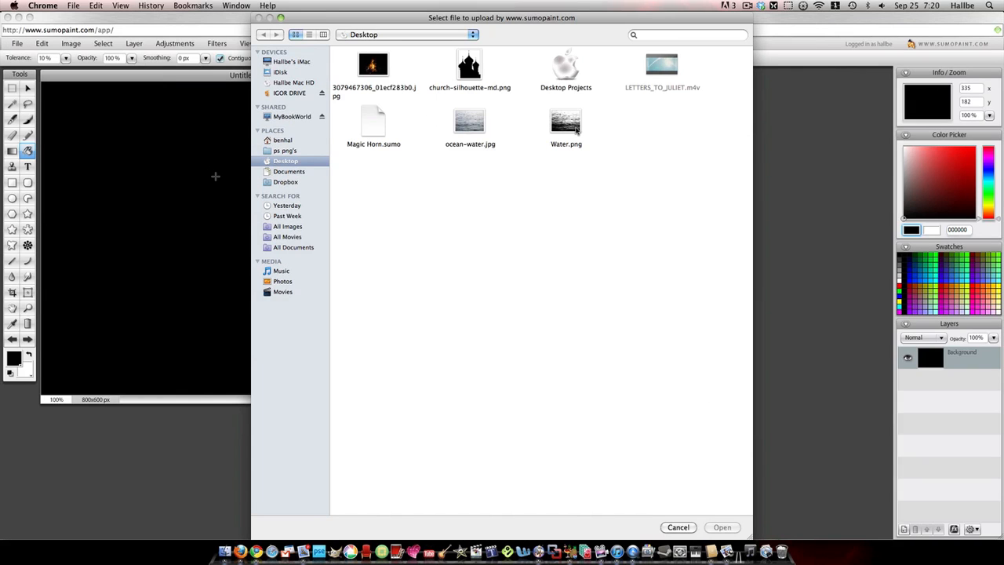
left_click(566, 125)
left_click(721, 527)
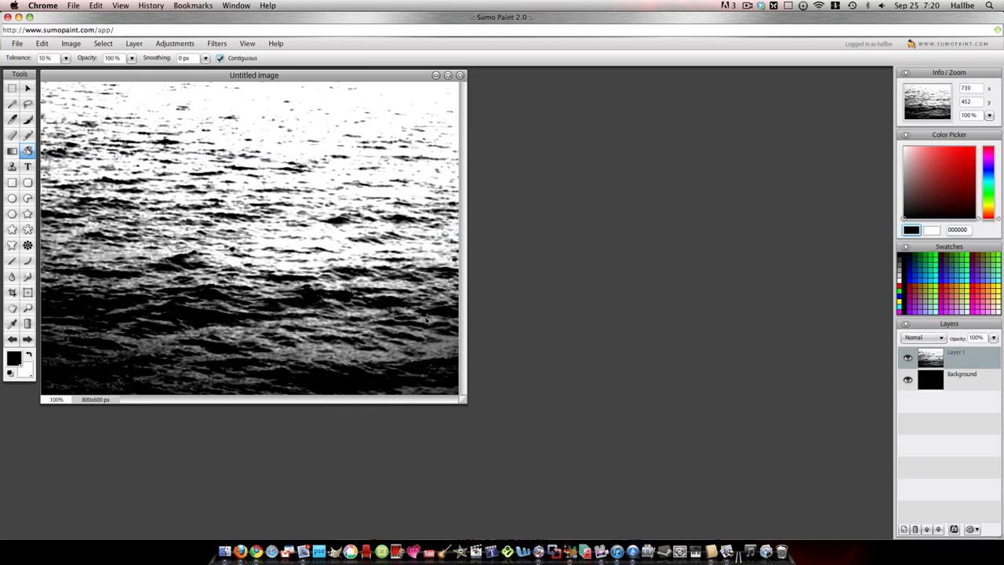
- Squash the water layer vertically into slightly more than the lower half of the canvas and set its blend mode to Screen
left_click(28, 88)
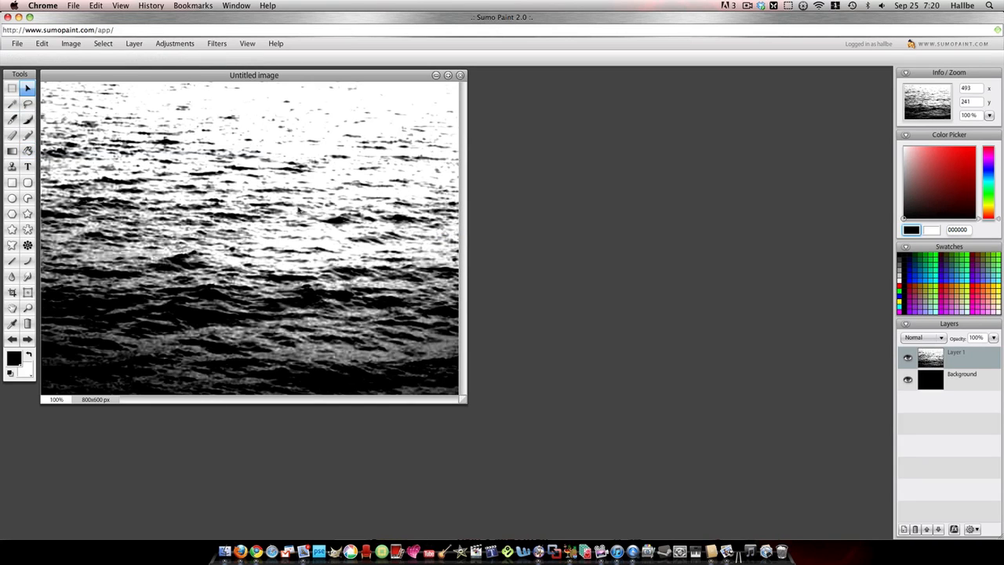
right_click(301, 208)
left_click(301, 210)
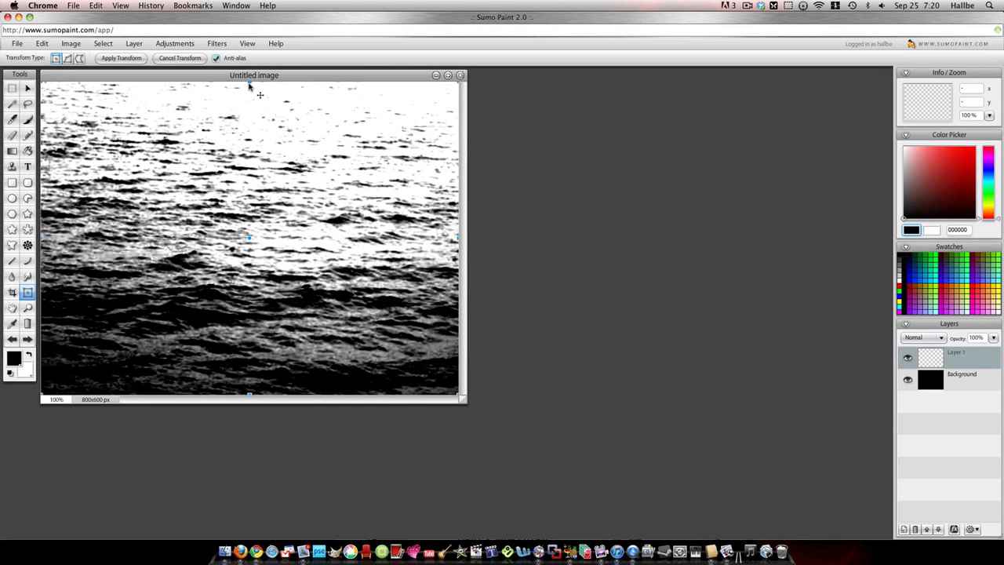
left_click_drag(248, 83, 250, 161)
left_click_drag(250, 253, 250, 299)
left_click_drag(255, 212, 252, 221)
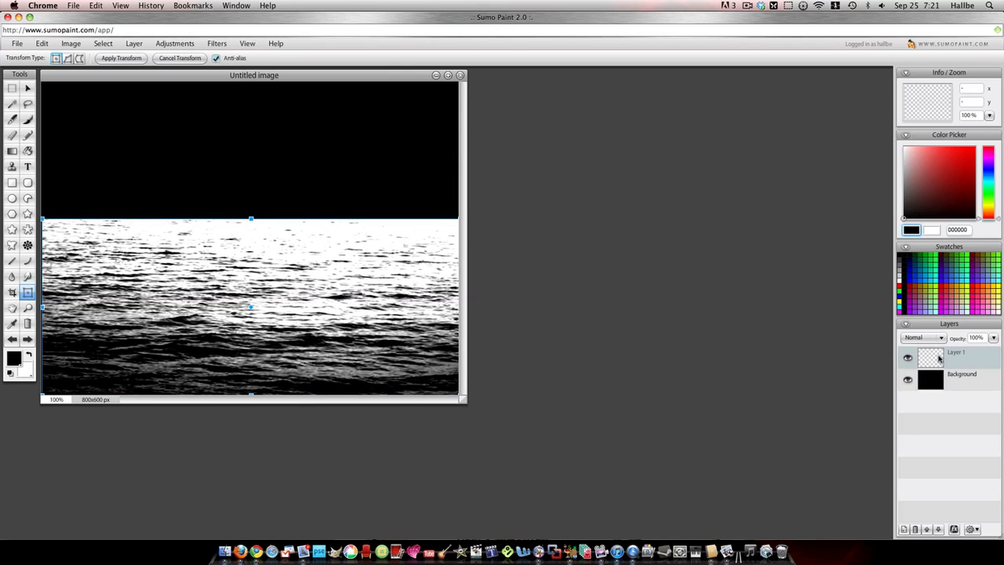
left_click(922, 337)
left_click(915, 408)
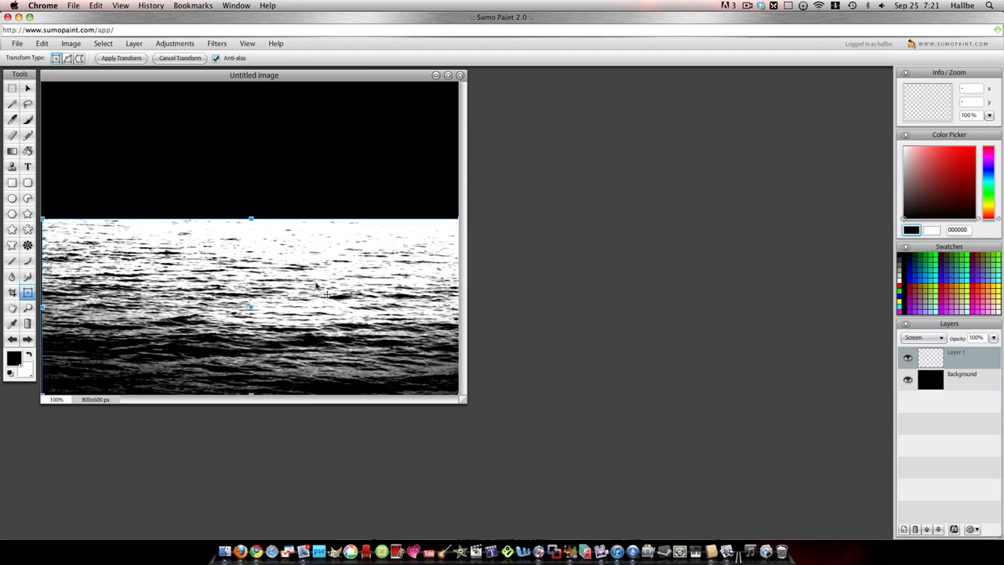
- Try filling the Background layer with white beneath the Screen-blended water, and undo the fill
left_click(960, 379)
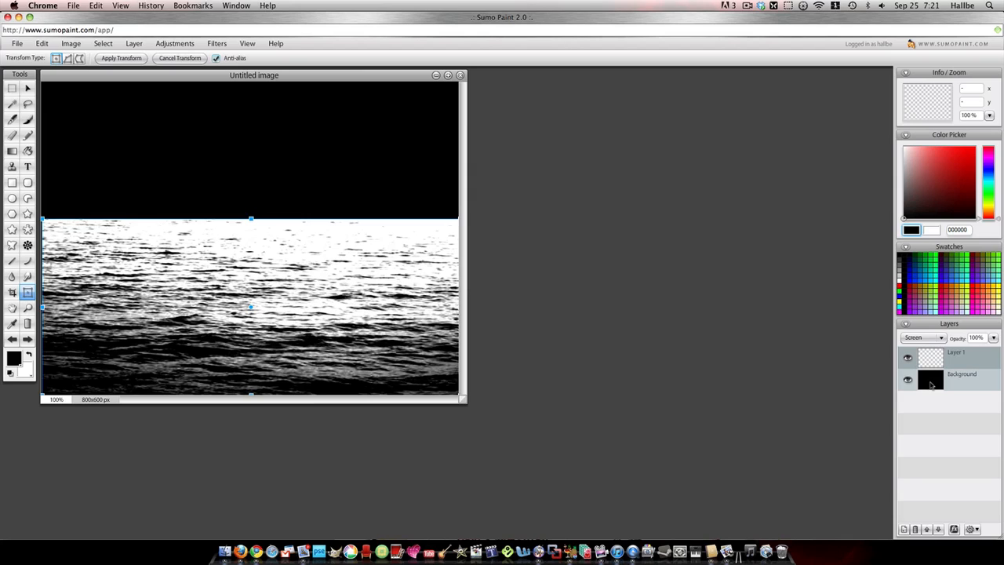
left_click(30, 357)
left_click(28, 151)
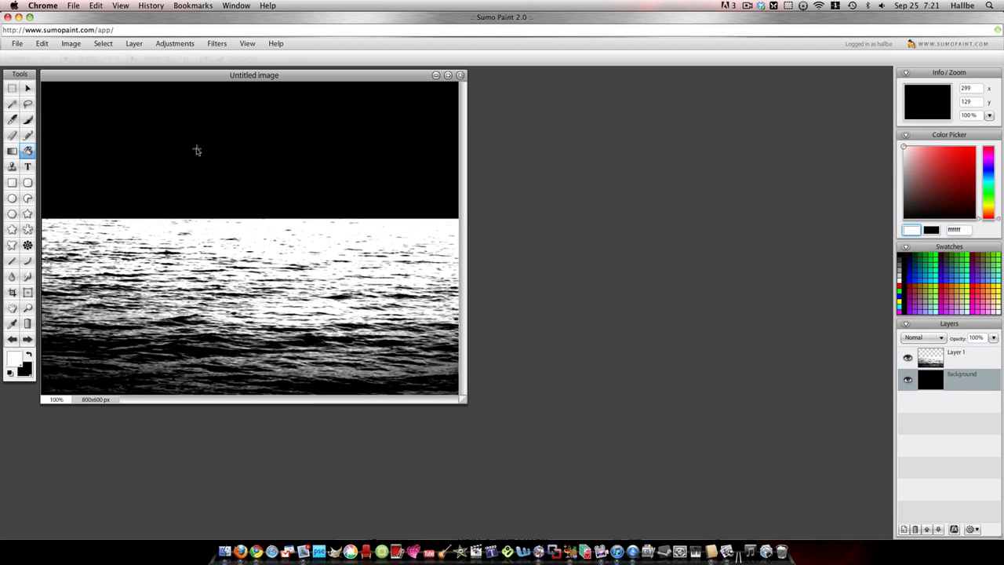
left_click(197, 150)
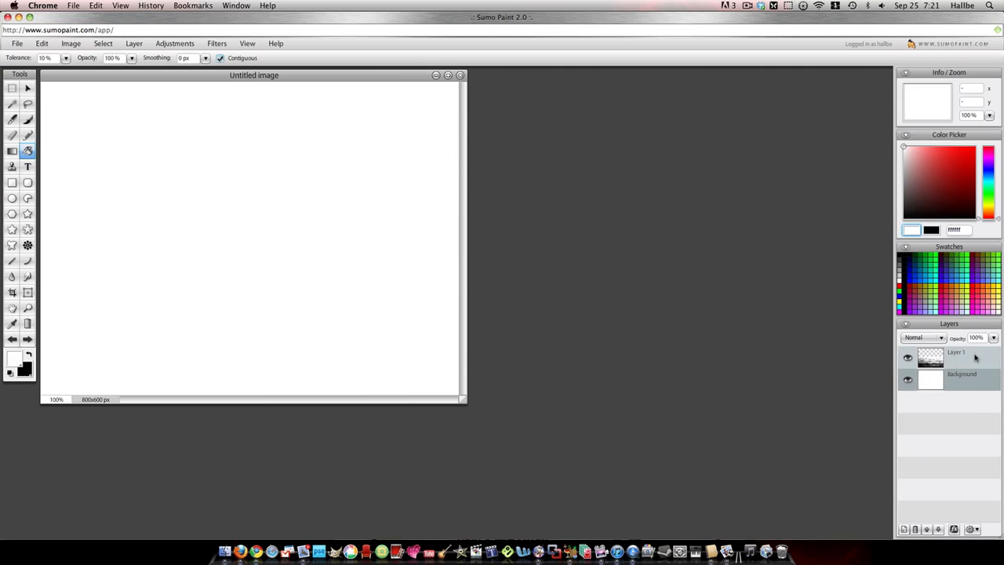
left_click(12, 339)
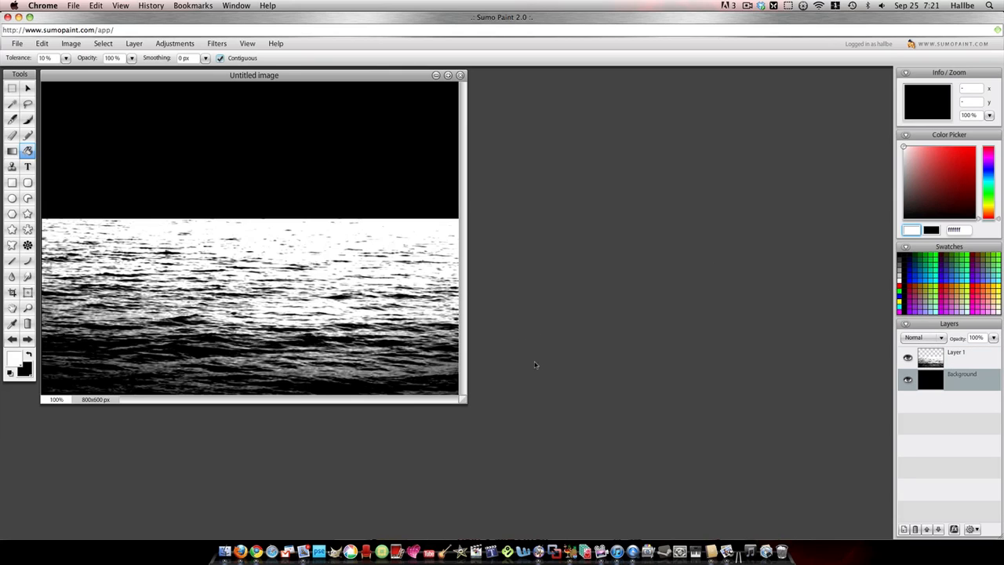
- Apply a Bump Map filter to the Background layer with its light centred horizontally in the sky above the water
left_click(216, 43)
mouse_move(258, 152)
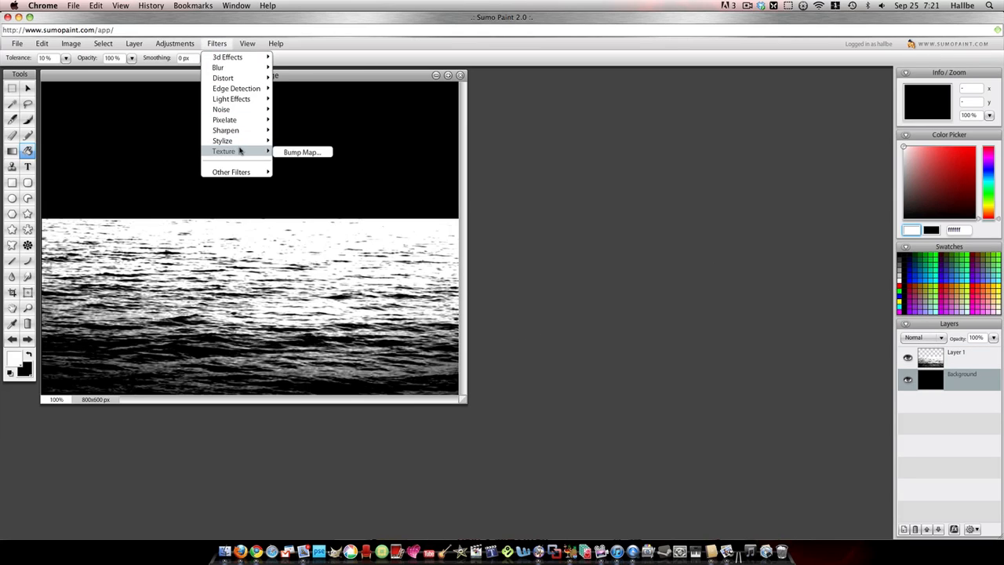
left_click(298, 152)
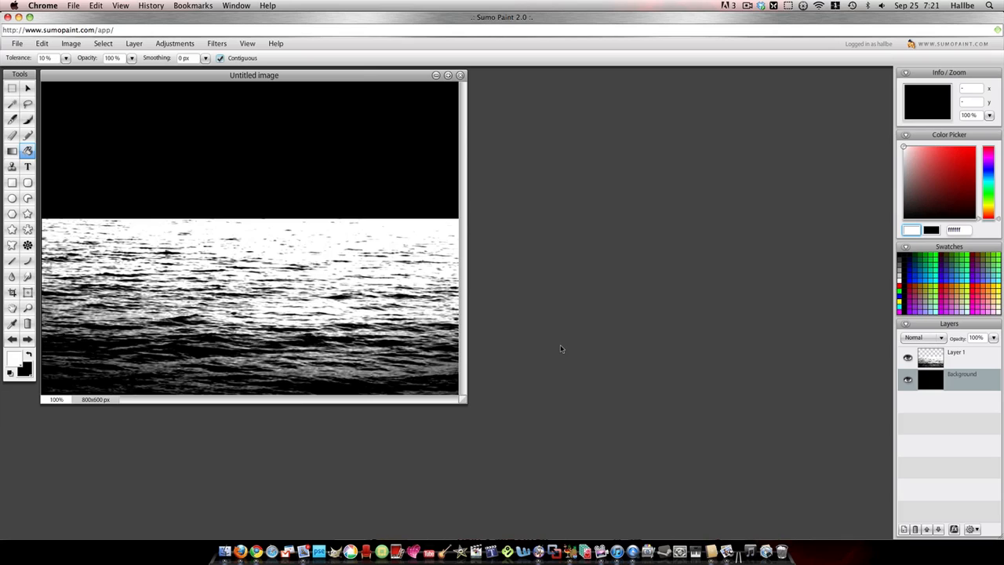
left_click_drag(435, 294, 418, 341)
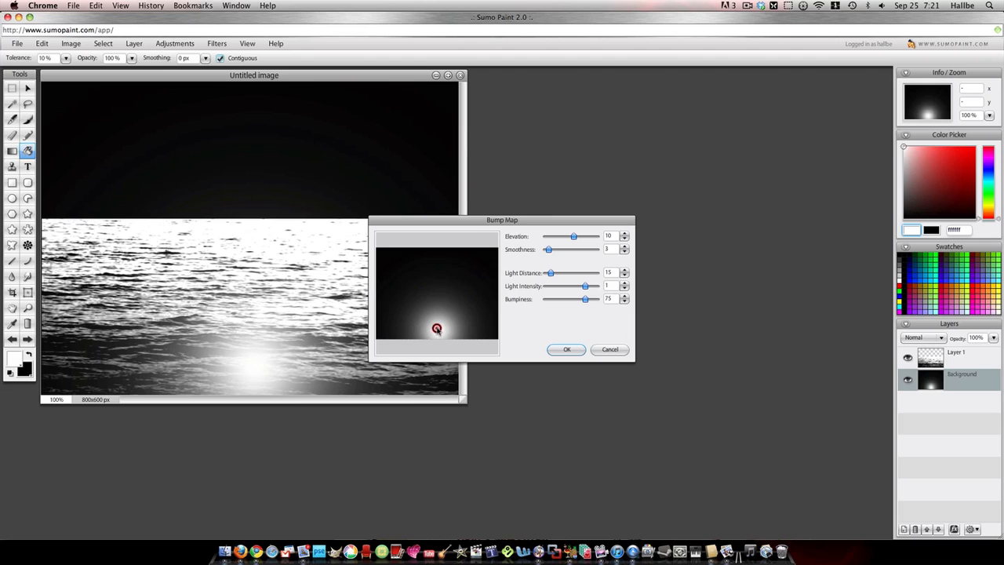
left_click_drag(436, 328, 438, 299)
left_click_drag(436, 273, 437, 272)
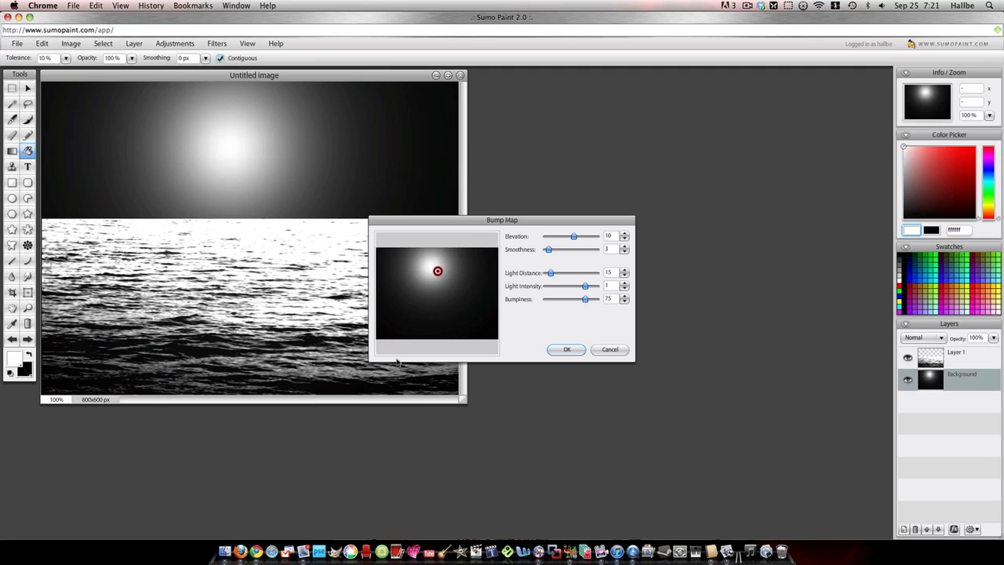
left_click(564, 350)
- Colorize the Background glow blue using Hue / Saturation with hue 33 and saturation 3
left_click(174, 43)
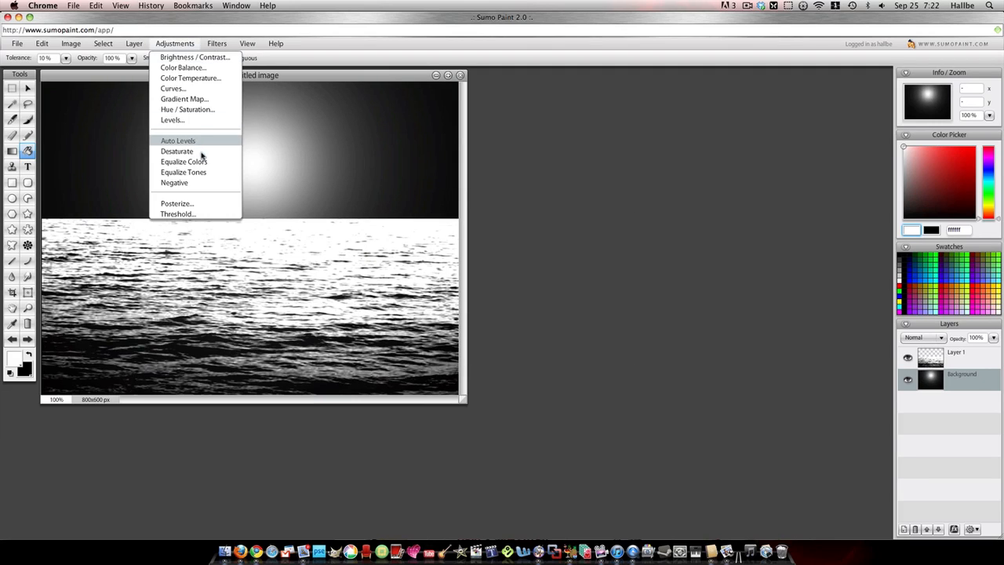
left_click(194, 109)
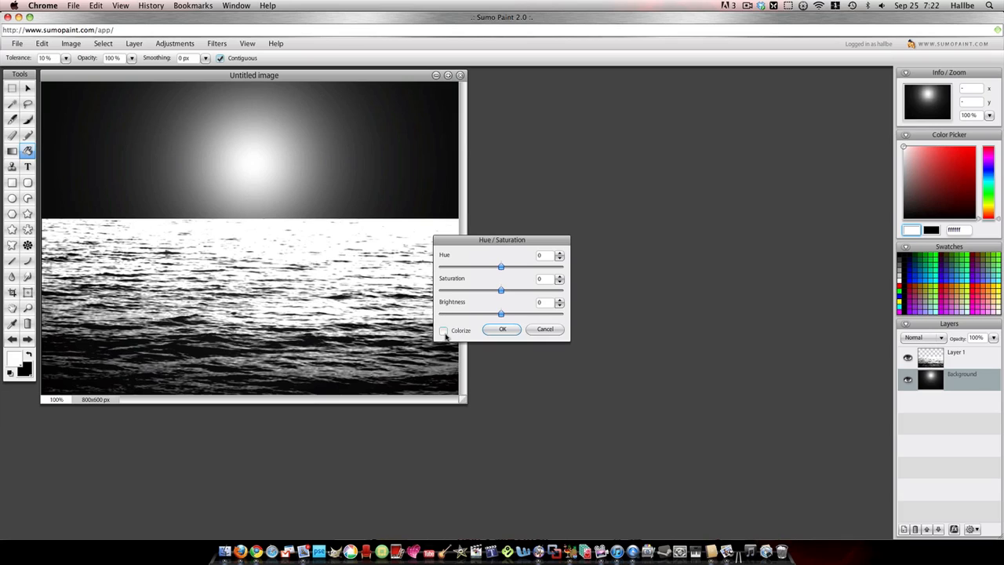
left_click(444, 330)
left_click_drag(504, 289, 512, 268)
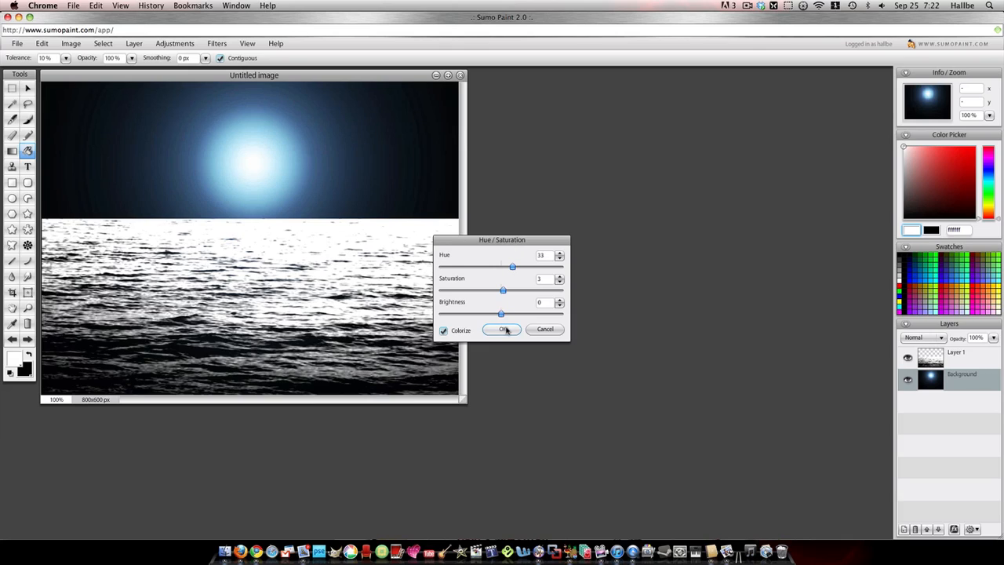
left_click(498, 331)
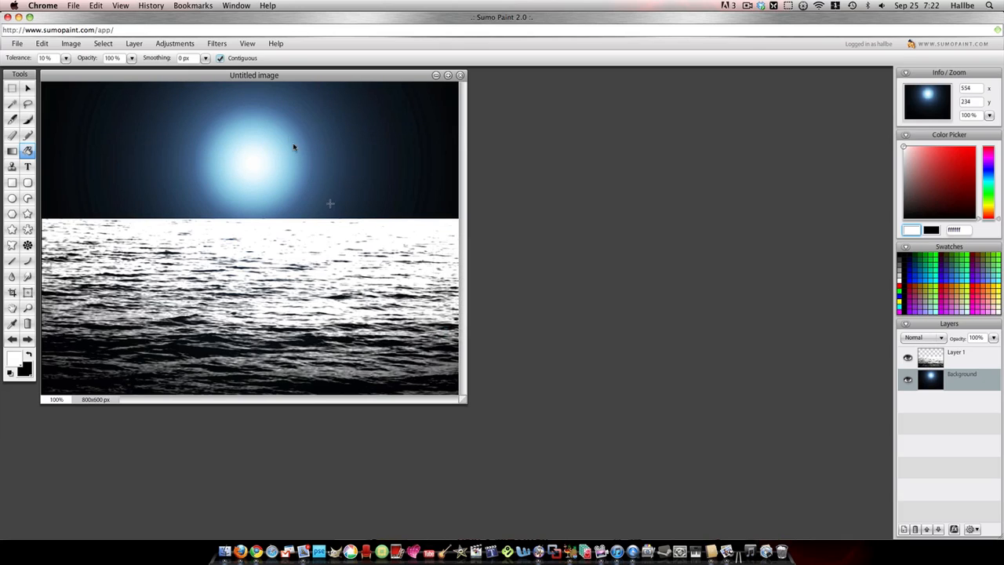
- Colorize the water on Layer 1 using Hue / Saturation with hue 32 and saturation 28
left_click(948, 361)
left_click(948, 363)
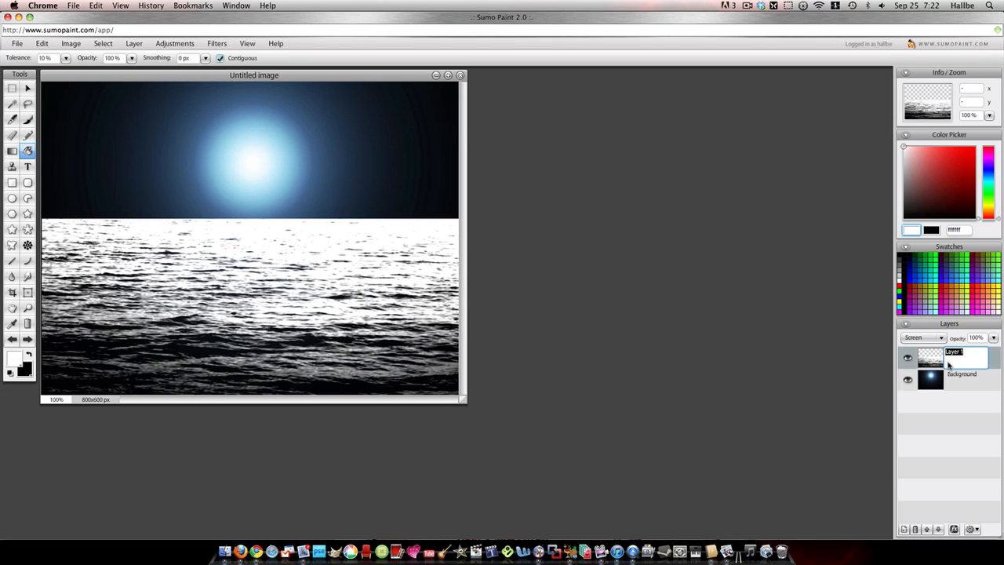
left_click(175, 43)
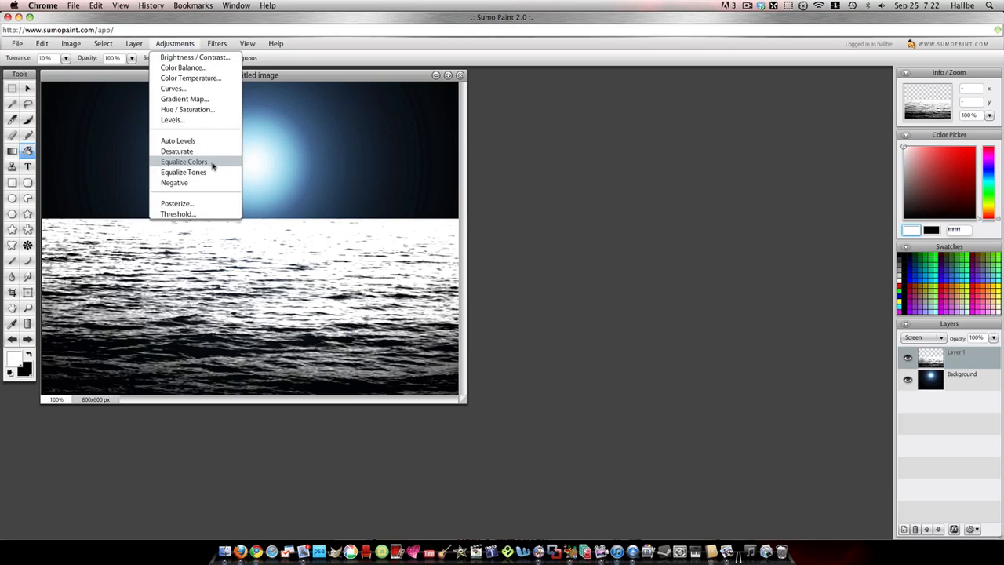
left_click(206, 111)
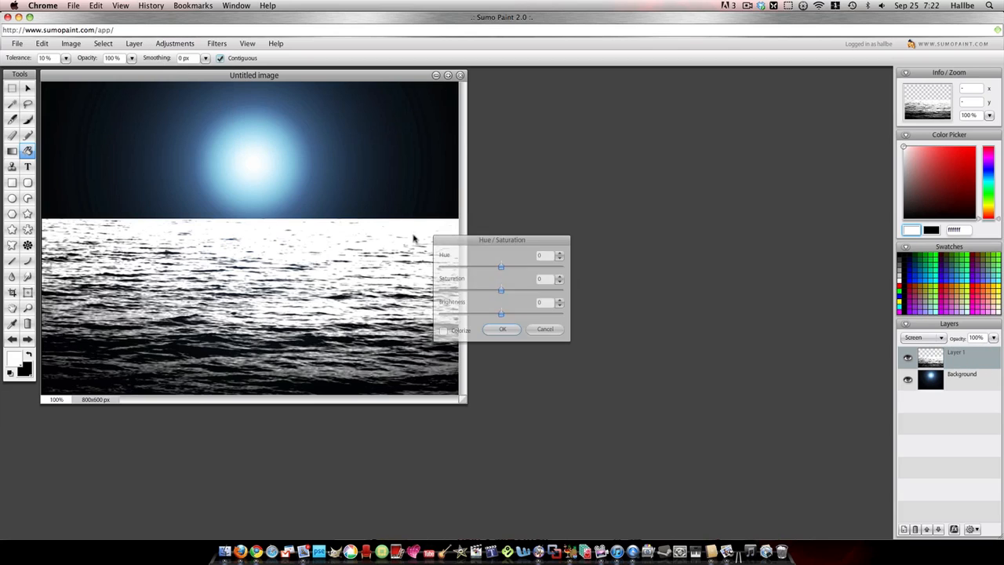
left_click(444, 330)
left_click_drag(500, 267, 513, 267)
left_click_drag(501, 290, 519, 295)
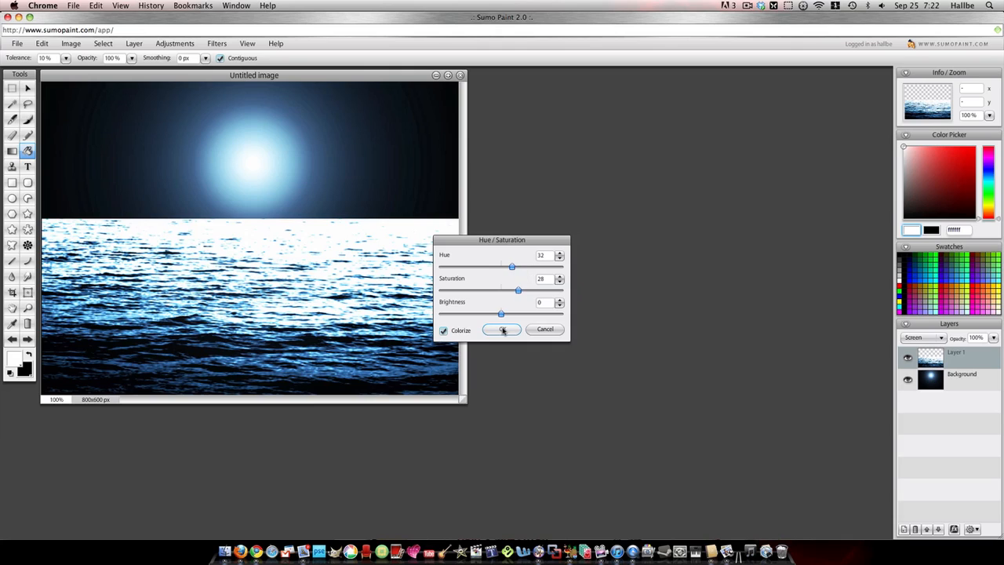
left_click(502, 330)
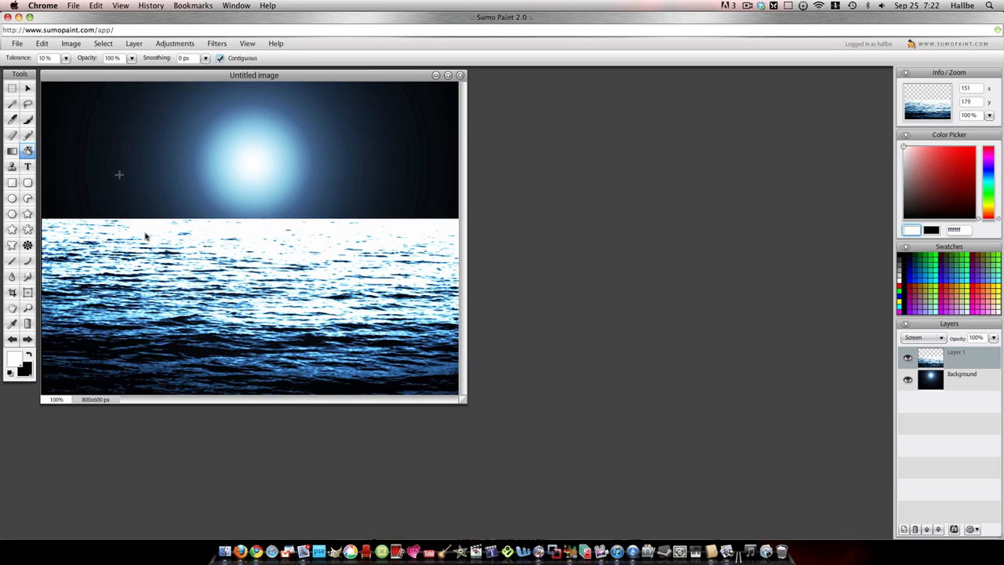
- Add a new layer above the water and render the Clouds noise filter on it
left_click(902, 530)
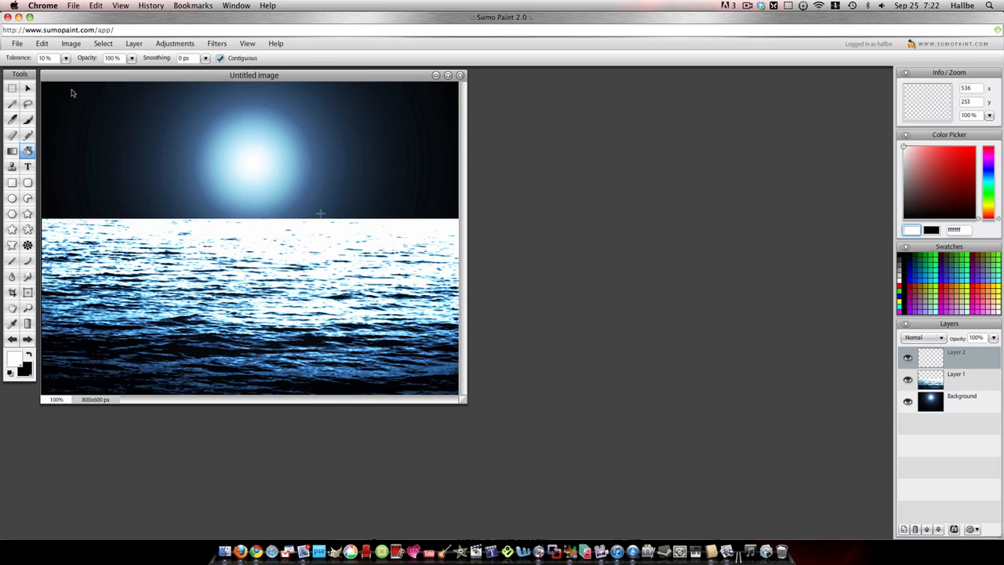
left_click(216, 43)
mouse_move(251, 108)
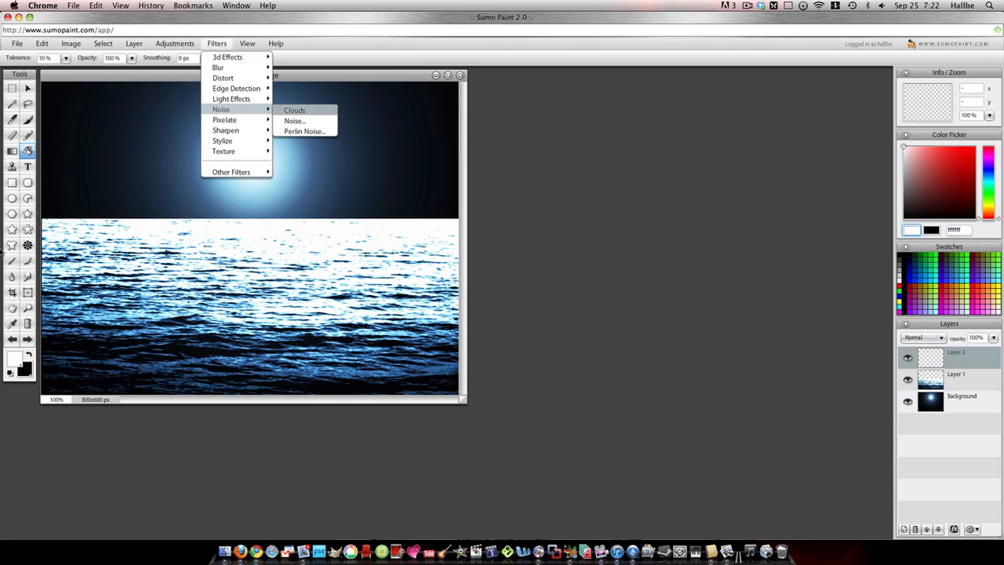
left_click(314, 110)
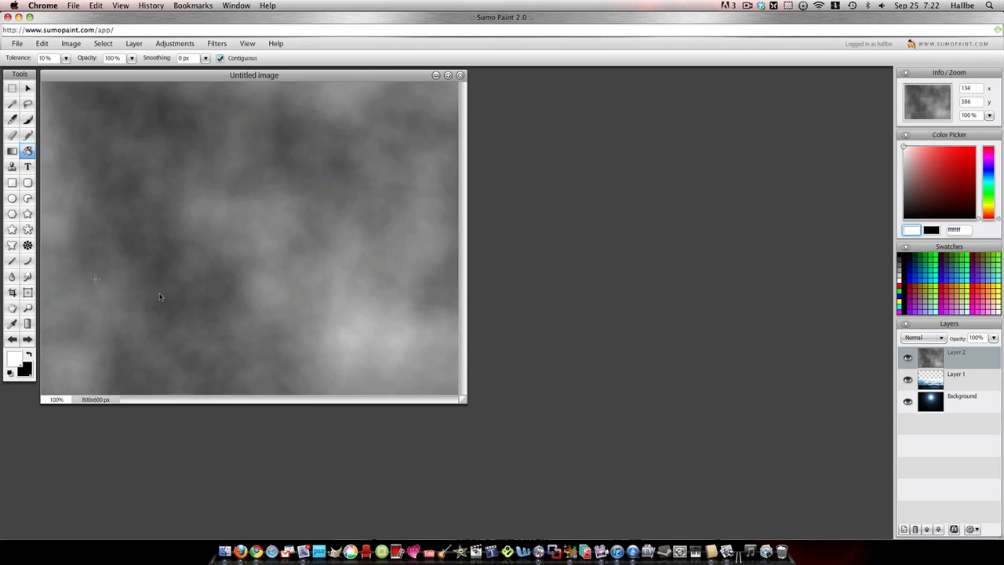
- Free-transform the clouds layer, squashing it vertically and moving it up so its lower edge meets the water's horizon
left_click(27, 88)
right_click(216, 181)
left_click(216, 182)
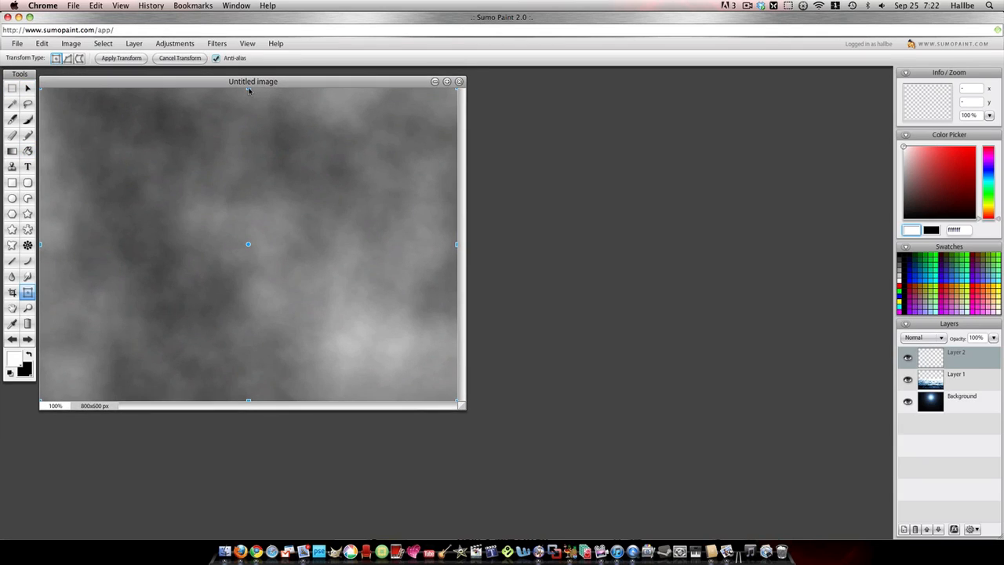
left_click_drag(250, 91, 249, 179)
left_click_drag(243, 225, 243, 126)
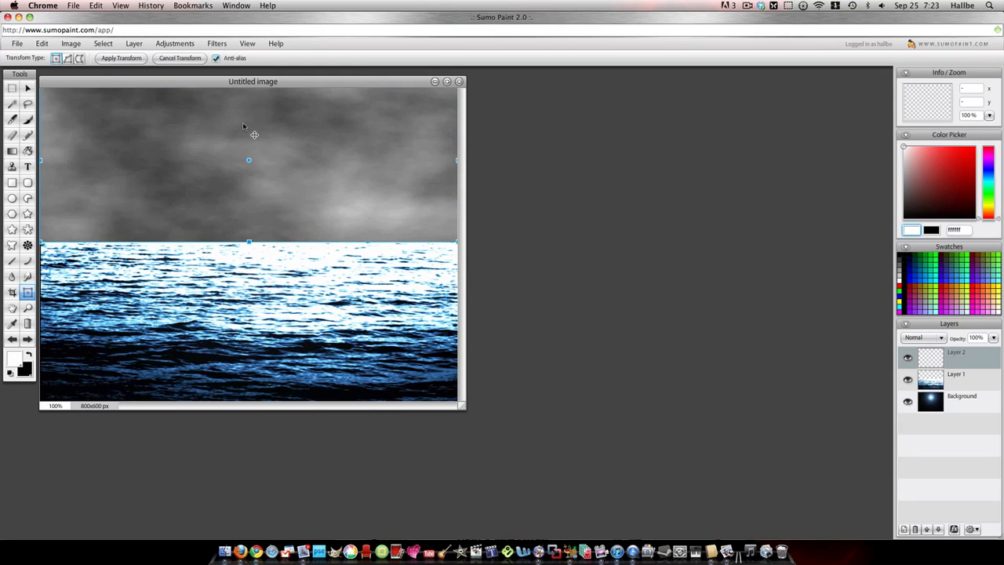
mouse_move(261, 211)
left_mouse_down()
mouse_move(262, 181)
mouse_move(261, 194)
left_mouse_up()
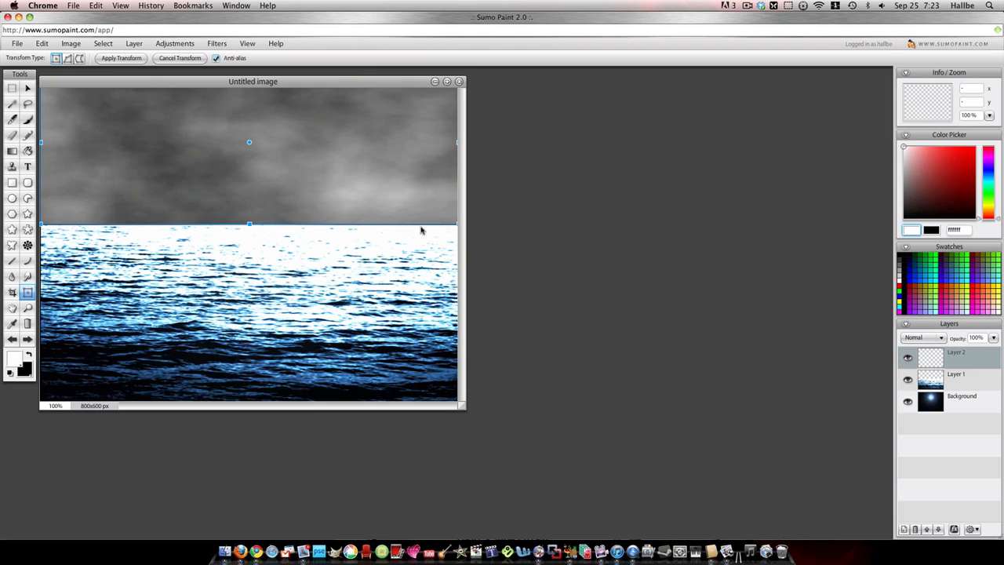
- Increase the clouds' contrast using Levels, setting the input black point to 66 and the white point to 202
left_click(174, 43)
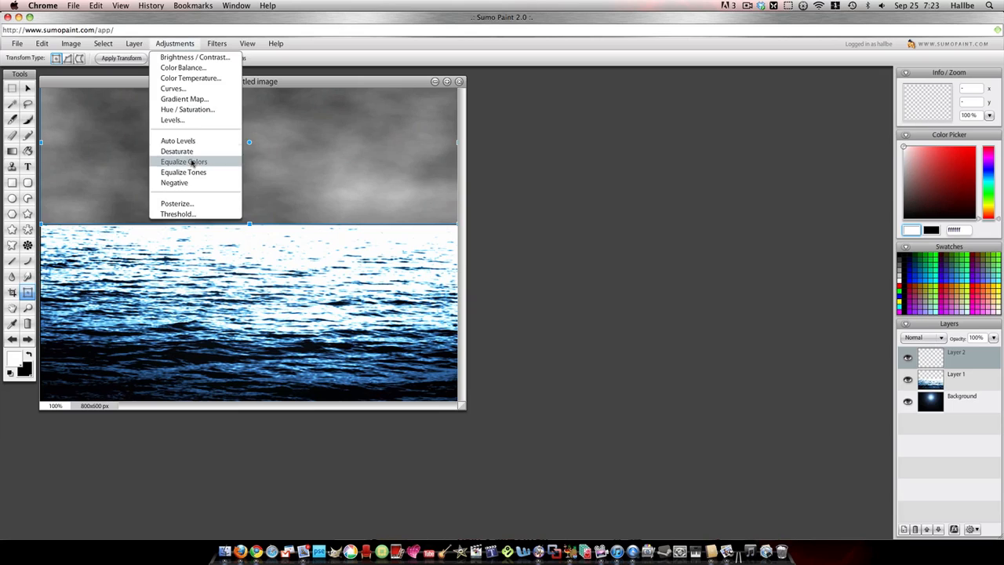
key("ctrl+l")
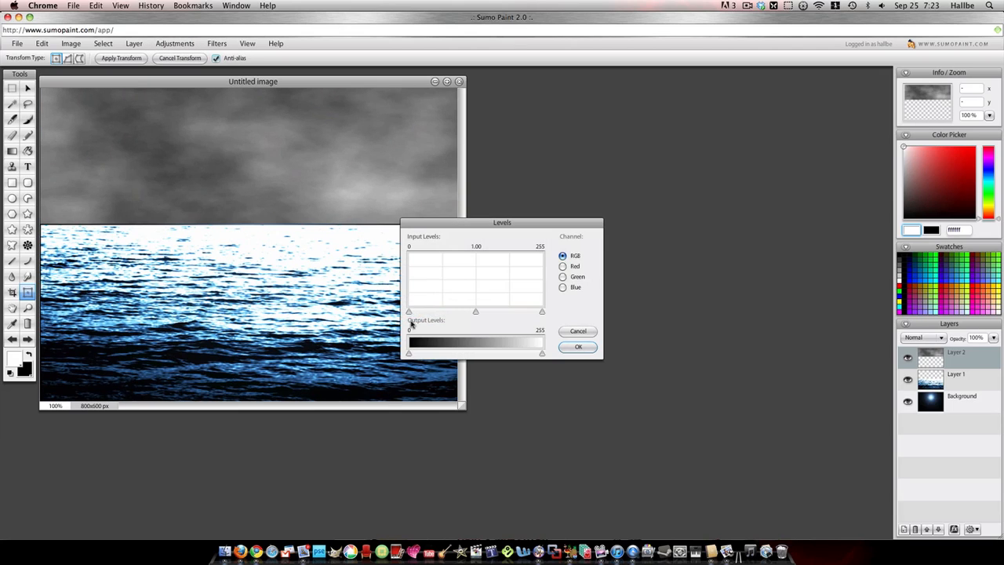
left_click_drag(411, 312, 434, 313)
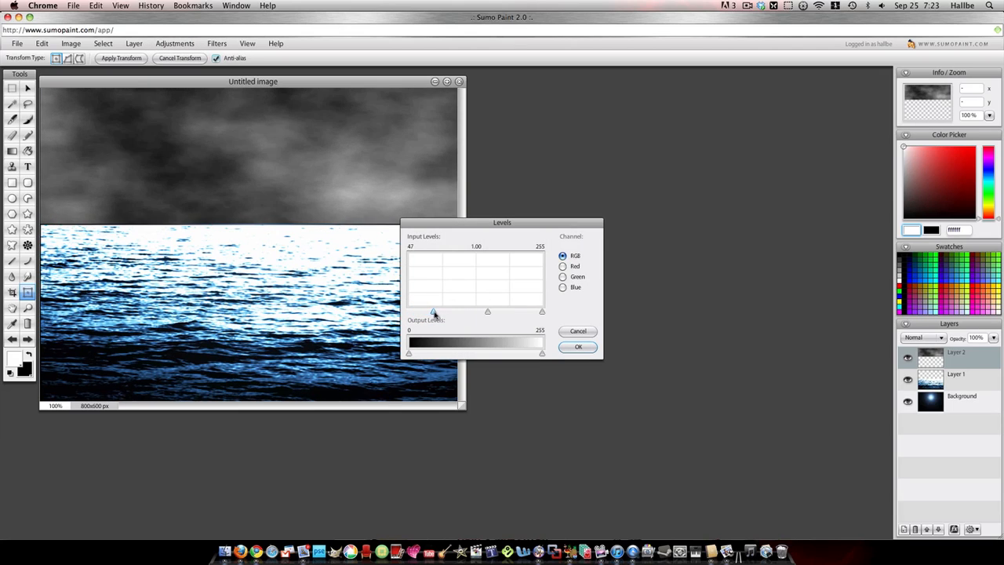
left_click_drag(541, 313, 513, 313)
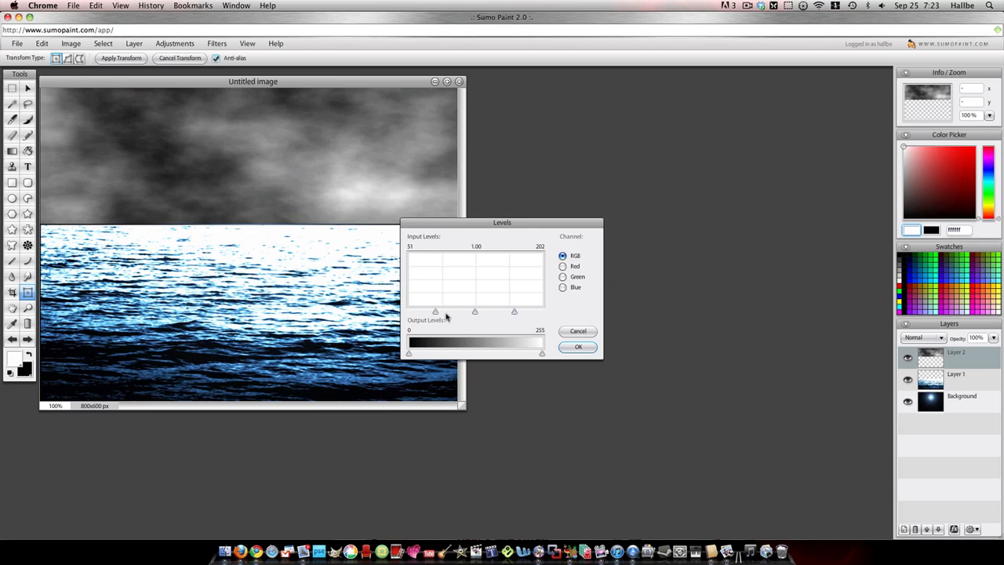
left_click_drag(434, 313, 443, 314)
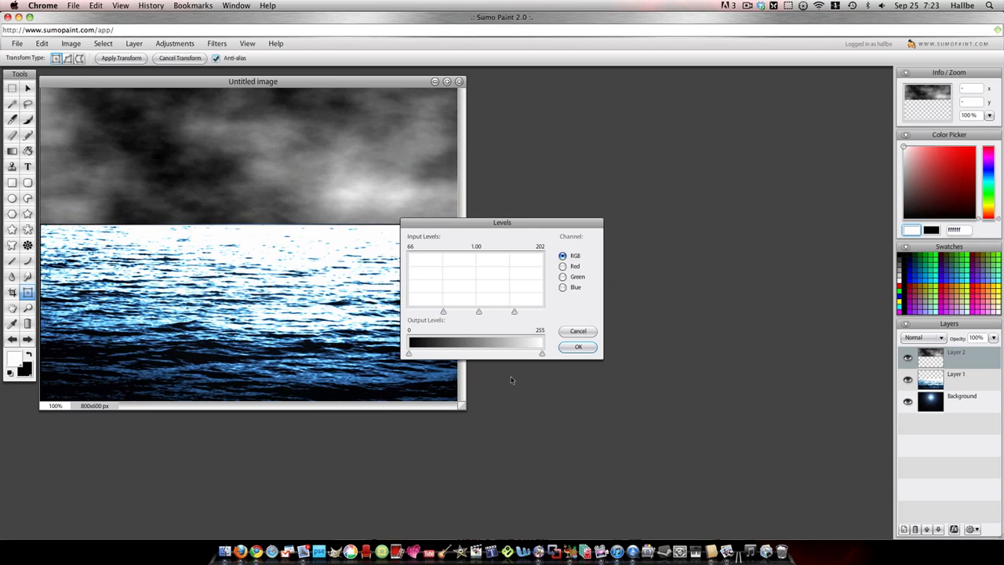
left_click(580, 347)
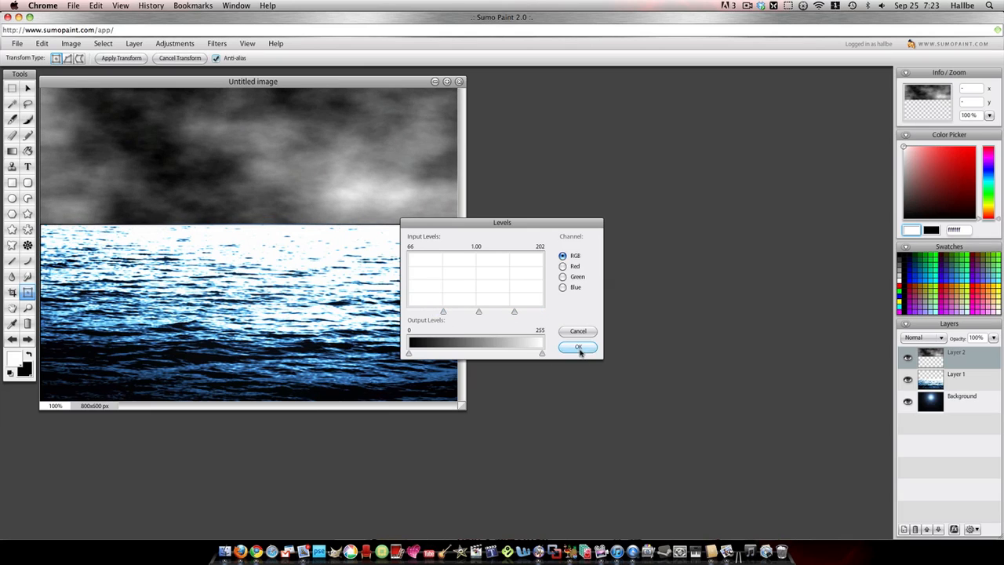
- Set the clouds layer's blend mode to Screen and stretch its lower edge slightly down over the horizon
left_click(941, 338)
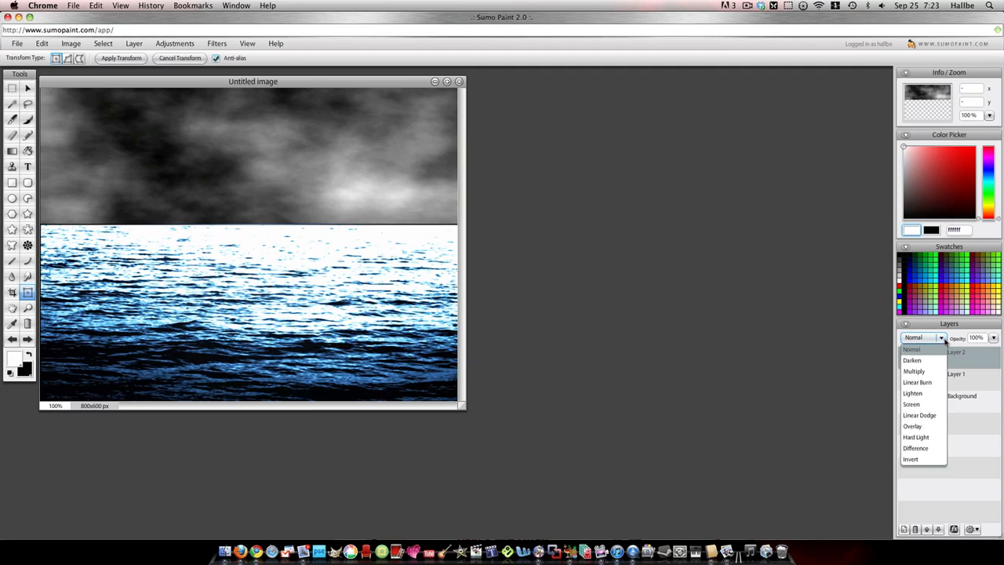
left_click(931, 404)
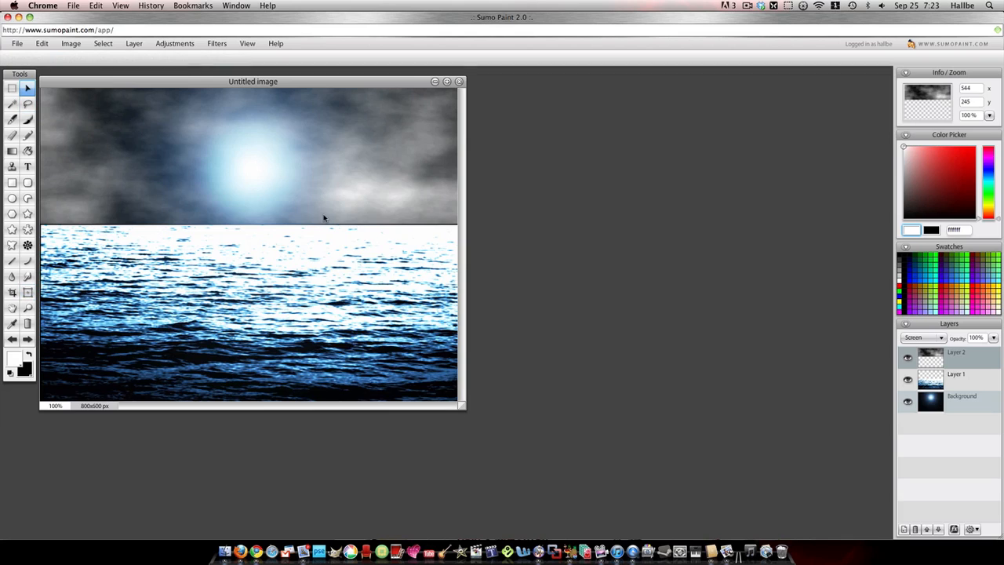
right_click(323, 215)
left_click(345, 218)
left_click_drag(249, 225, 249, 229)
left_click(943, 376)
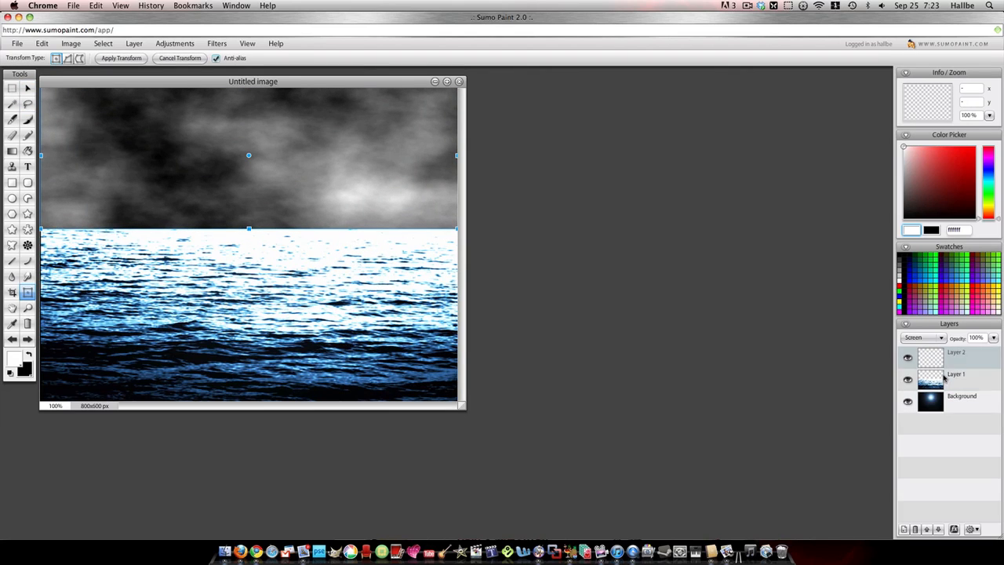
left_click(942, 366)
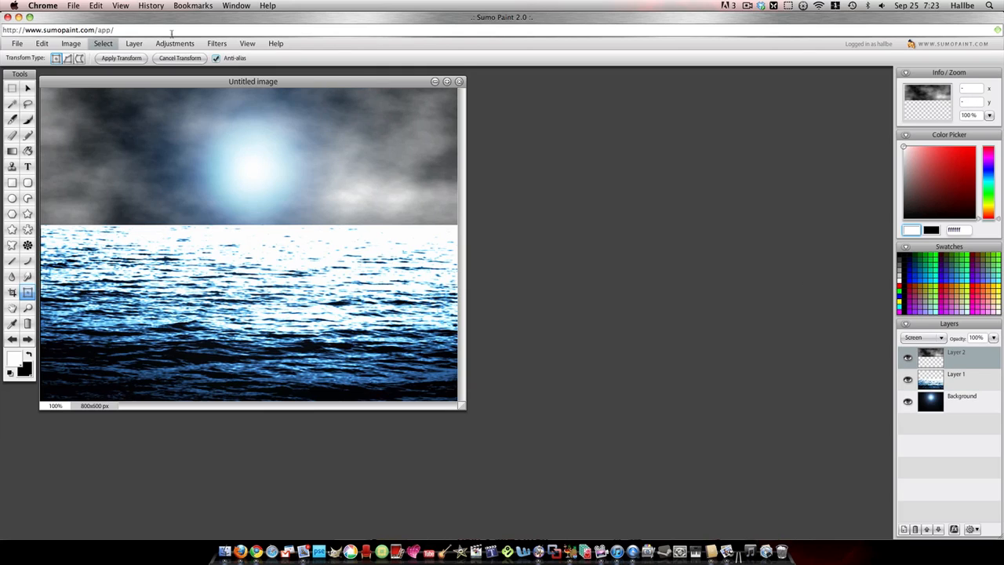
- Apply a Twirl distortion with a strength of -60 to the clouds layer
left_click(217, 43)
mouse_move(229, 59)
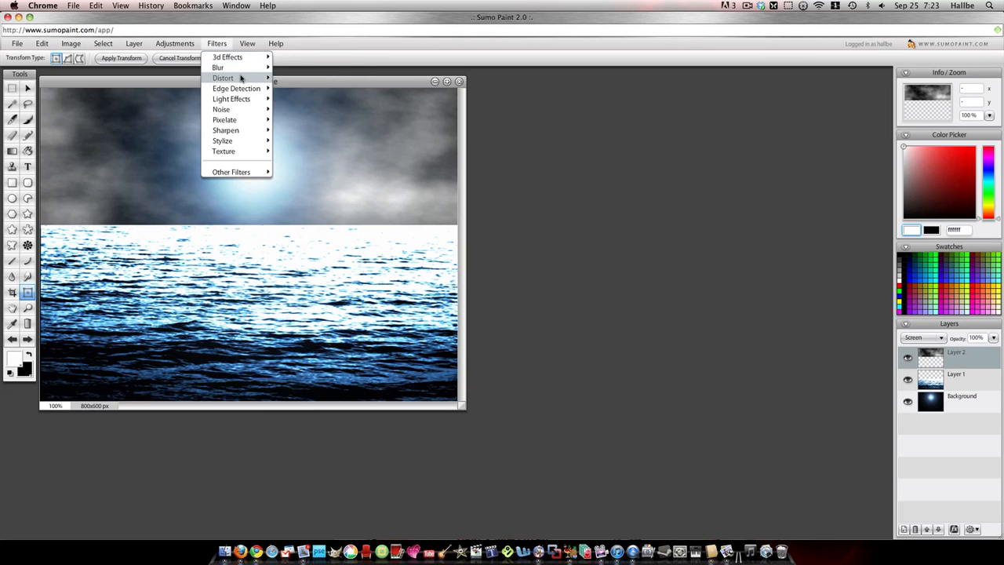
mouse_move(241, 80)
left_click(300, 129)
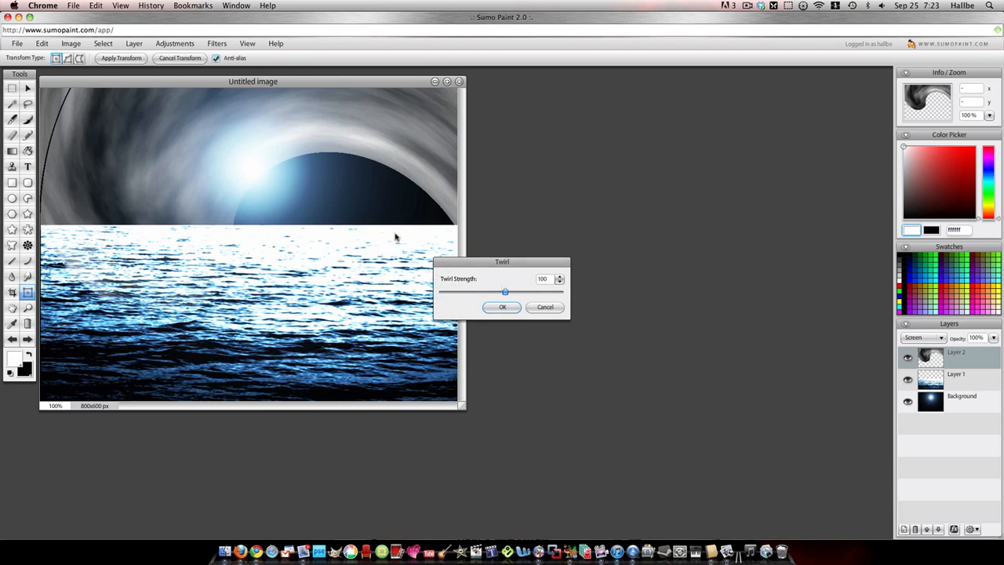
left_click_drag(504, 292, 498, 294)
left_click(502, 309)
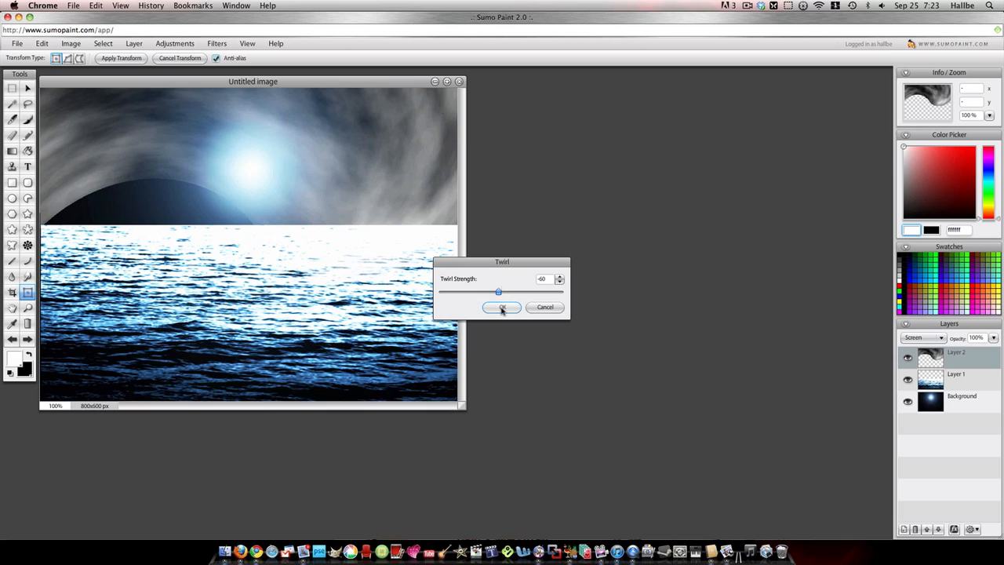
- Free-transform the clouds layer, stretching its lower edge down towards the image's lower edge so the clouds fill the sky above the horizon
right_click(275, 154)
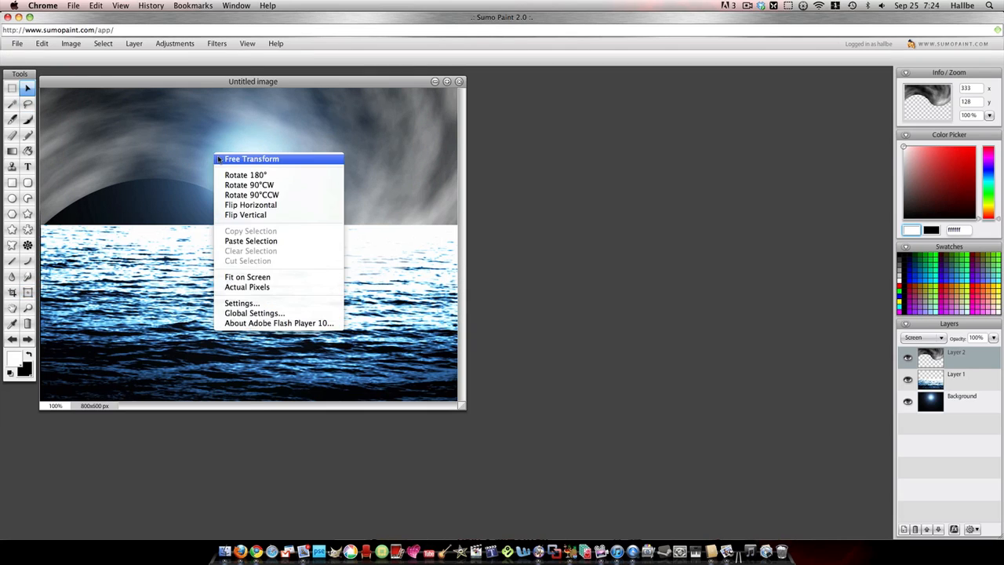
left_click(288, 169)
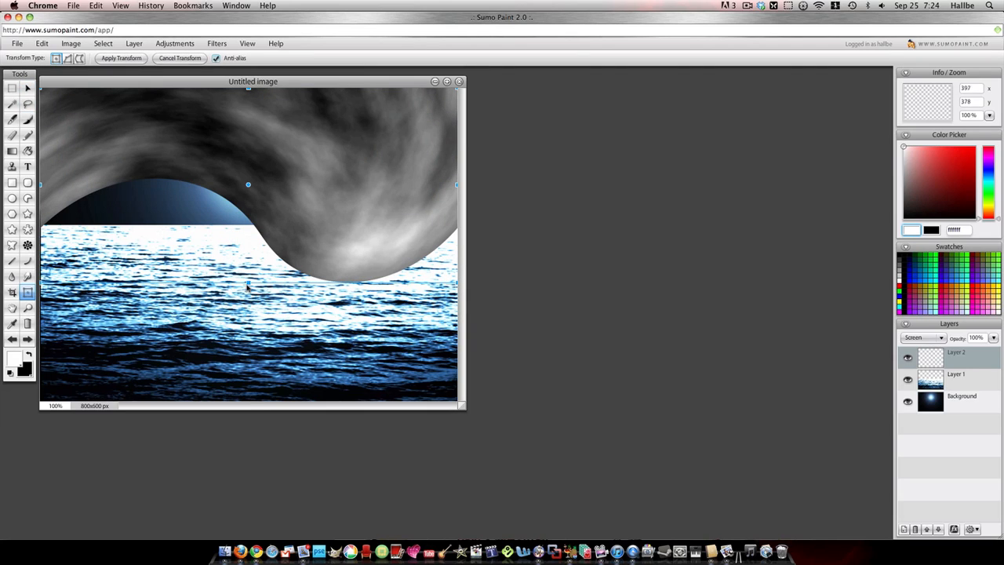
left_click_drag(248, 286, 280, 316)
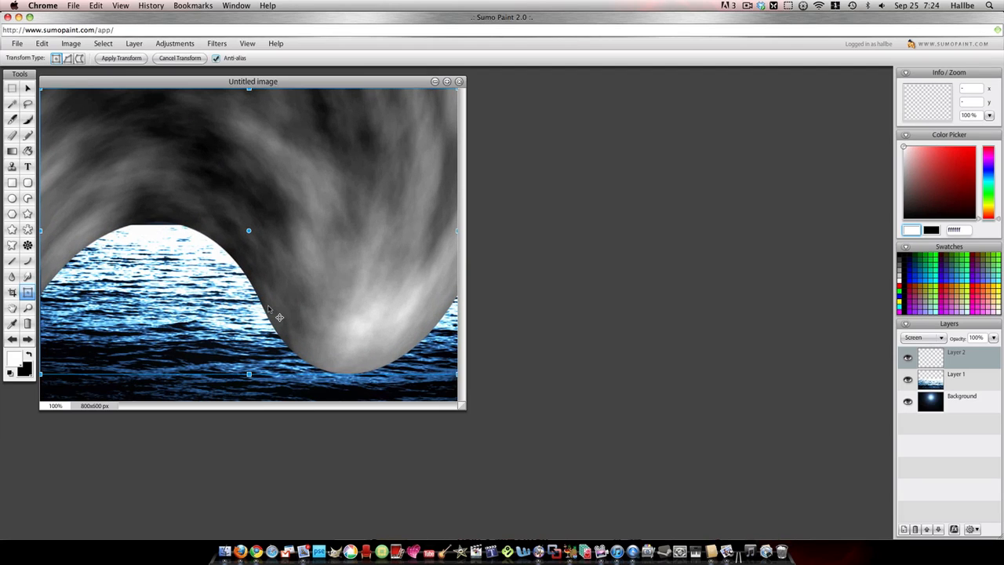
left_click_drag(248, 374, 249, 394)
left_click_drag(256, 329, 257, 326)
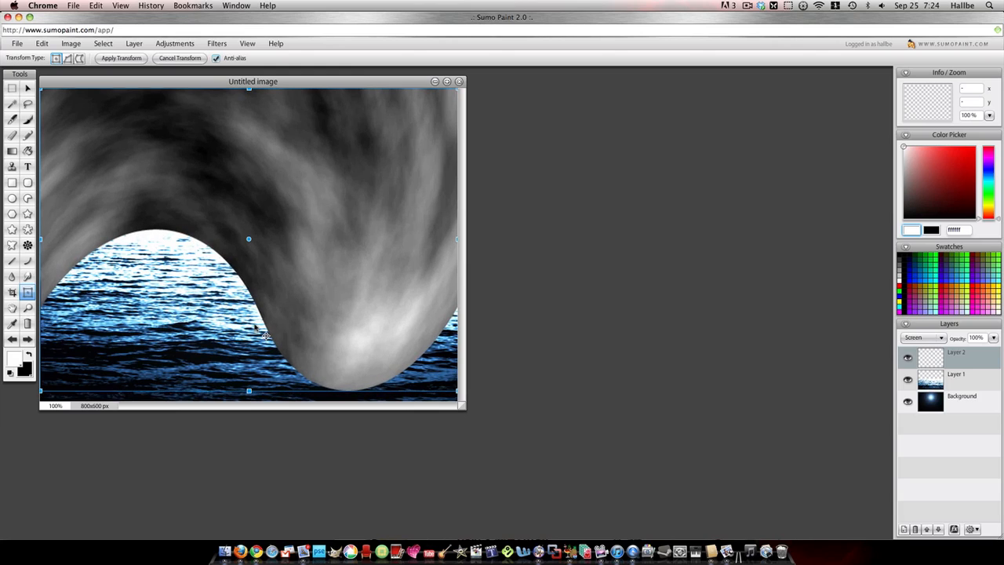
left_click(952, 377)
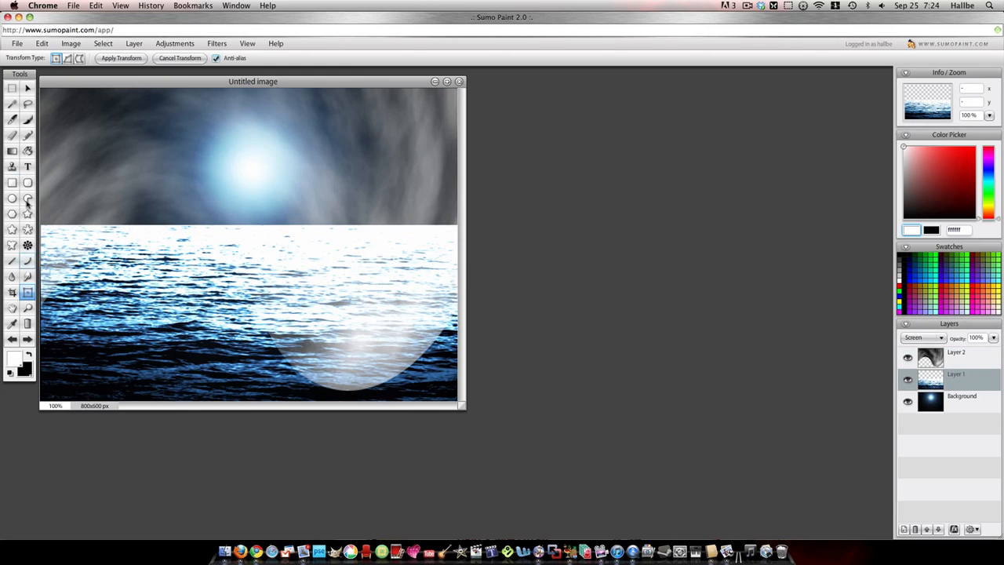
- Set up the Eraser with the Air Brush 2 brush, a 256 px diameter and 100% flow
left_click(11, 135)
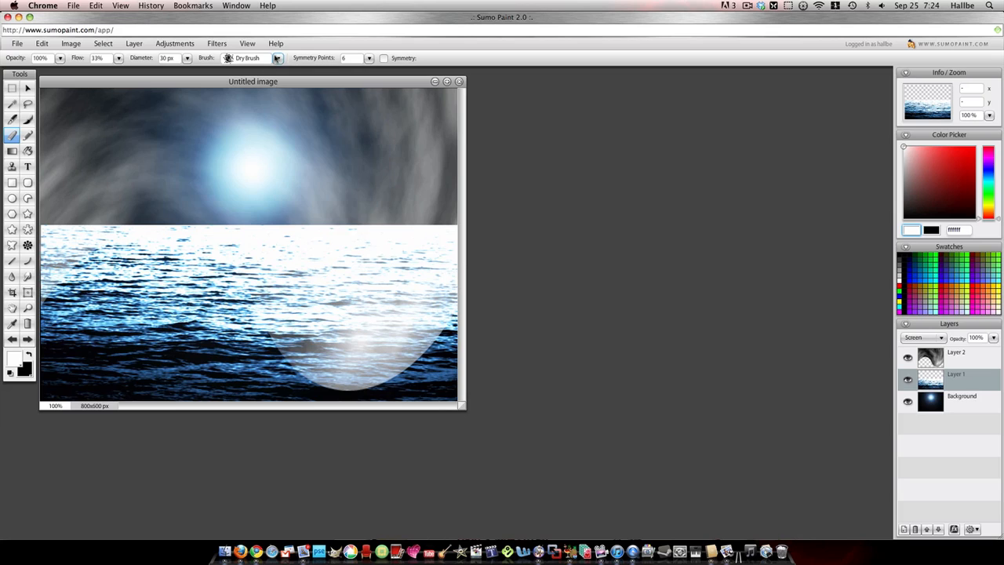
left_click(276, 58)
left_click(149, 111)
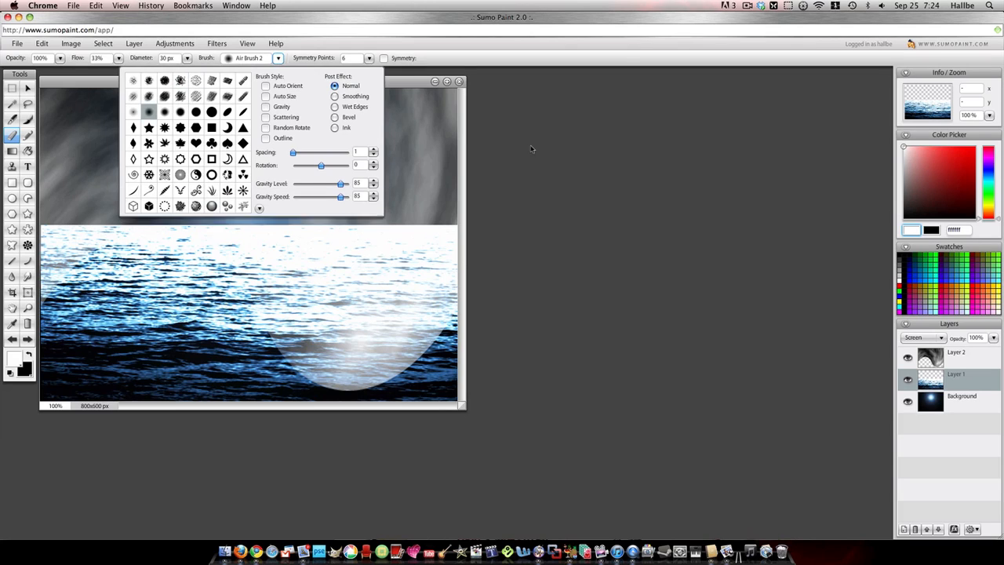
left_click(186, 58)
left_click_drag(157, 69, 199, 70)
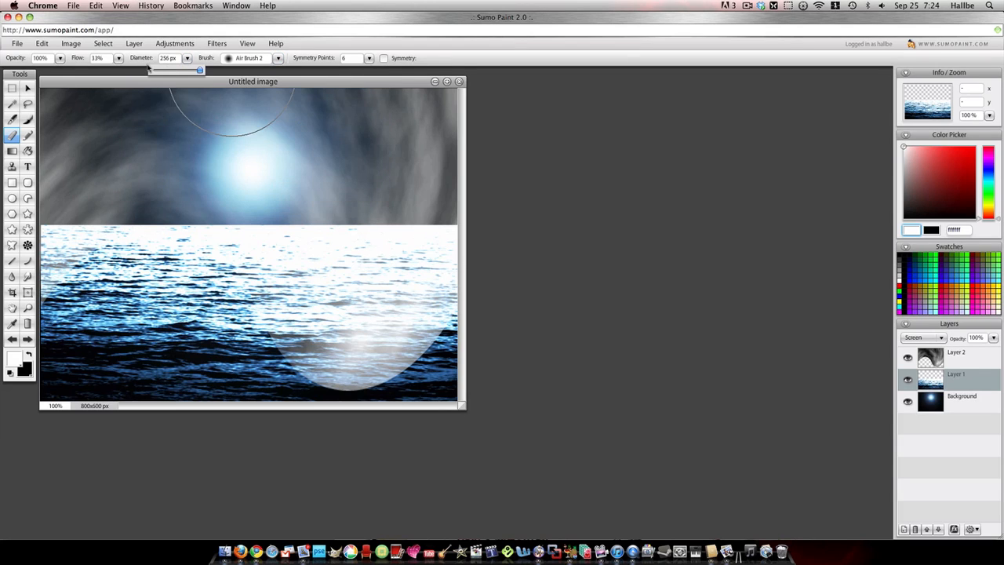
left_click(118, 58)
left_click_drag(97, 70, 129, 69)
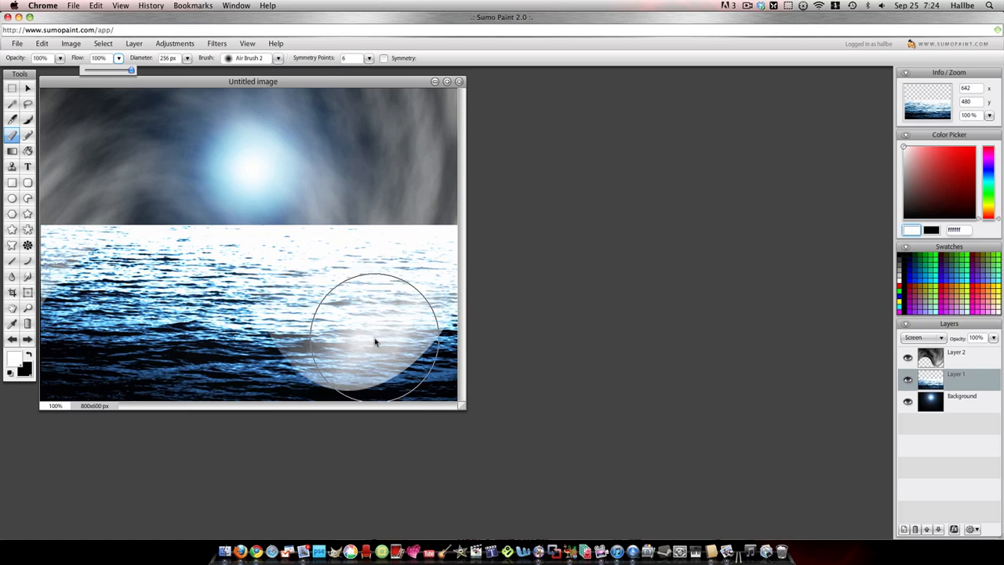
- Undo any erasing made on the water layer and erase the part of the clouds layer that overlaps the water
mouse_move(369, 331)
left_mouse_down()
mouse_move(236, 351)
mouse_move(494, 368)
left_mouse_up()
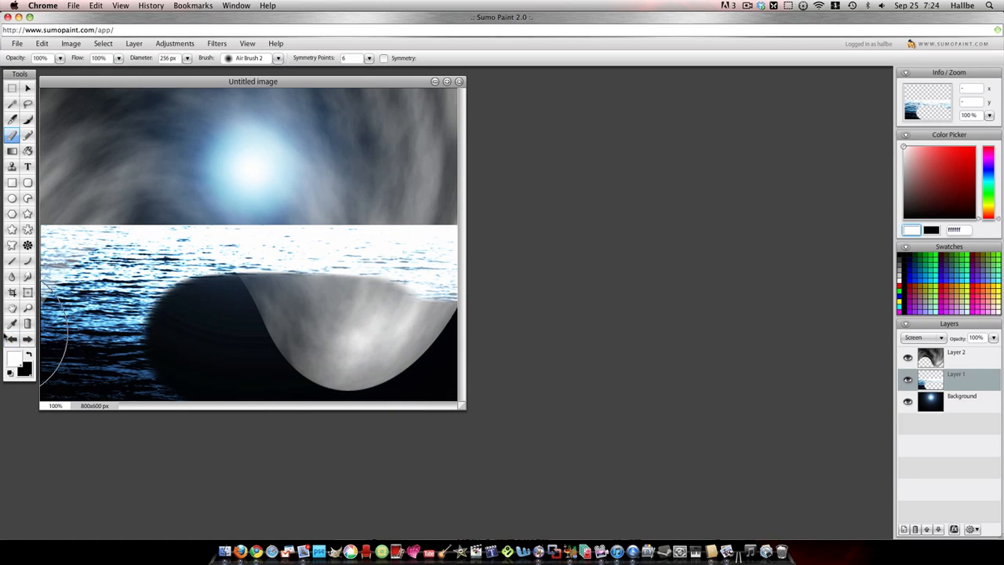
left_click(12, 339)
left_click(944, 355)
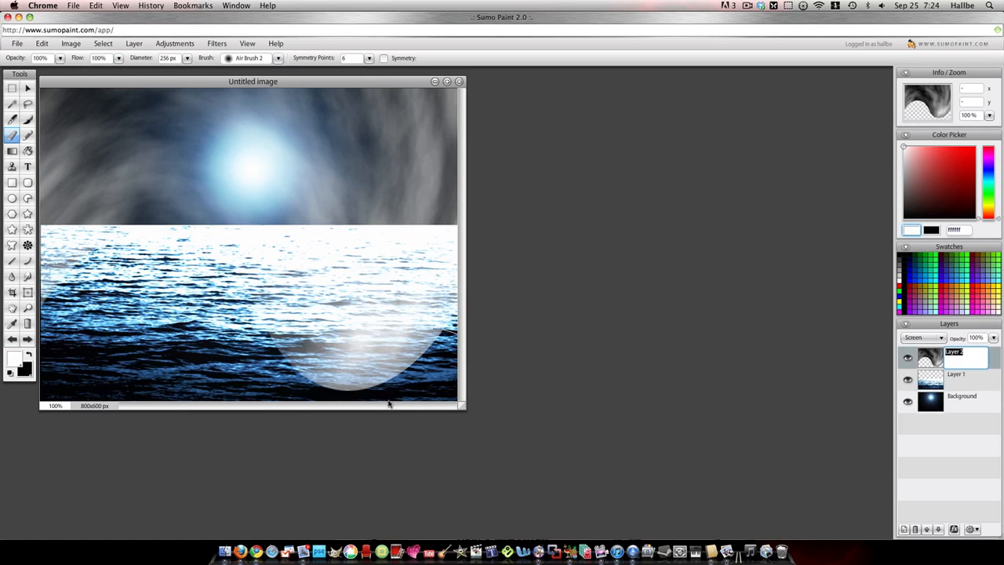
mouse_move(421, 383)
left_mouse_down()
mouse_move(426, 314)
mouse_move(363, 291)
mouse_move(106, 290)
mouse_move(78, 329)
mouse_move(100, 292)
mouse_move(465, 298)
left_mouse_up()
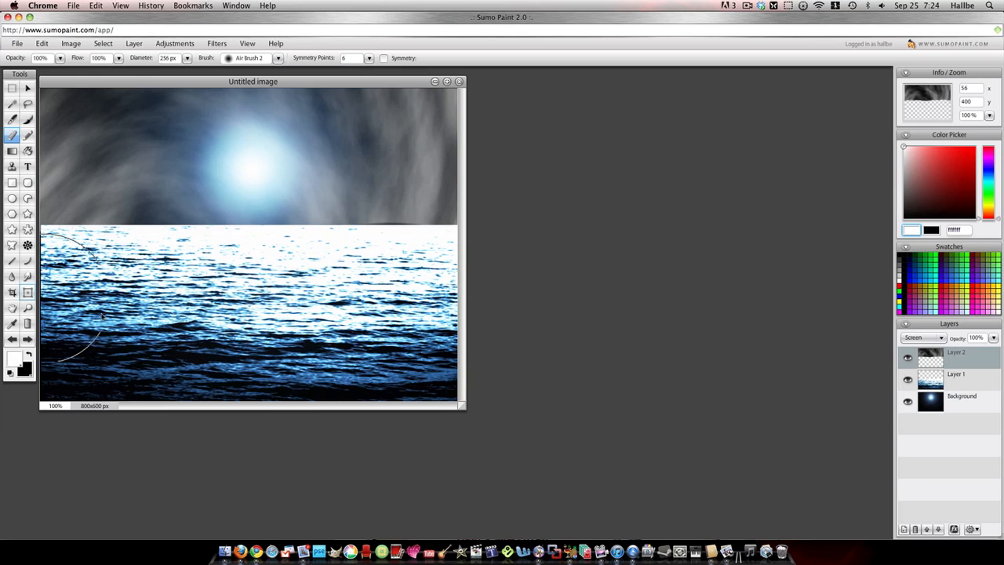
- Apply a slight positive Twirl distortion to the water layer to bend the horizon into a gentle wave
left_click(925, 380)
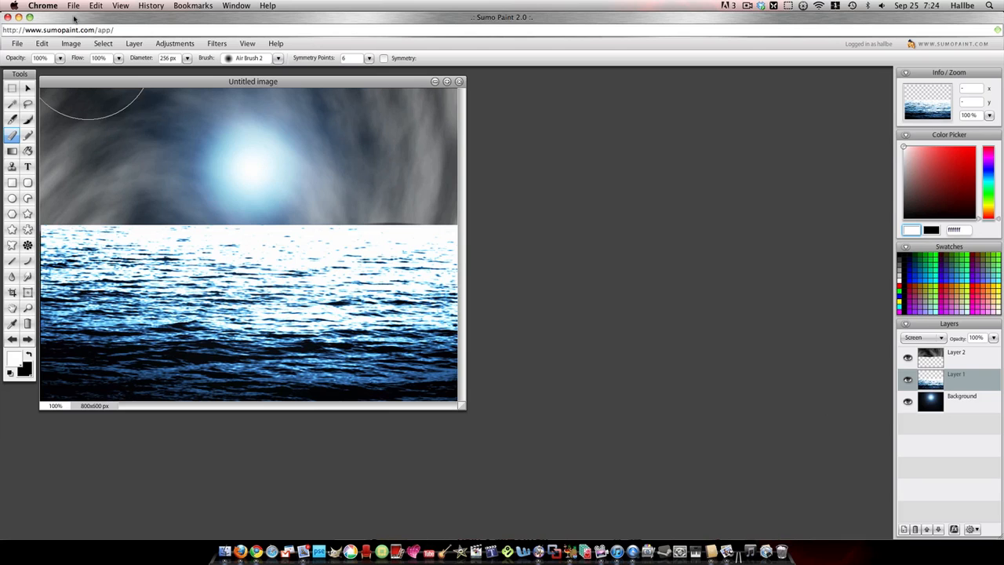
left_click(217, 44)
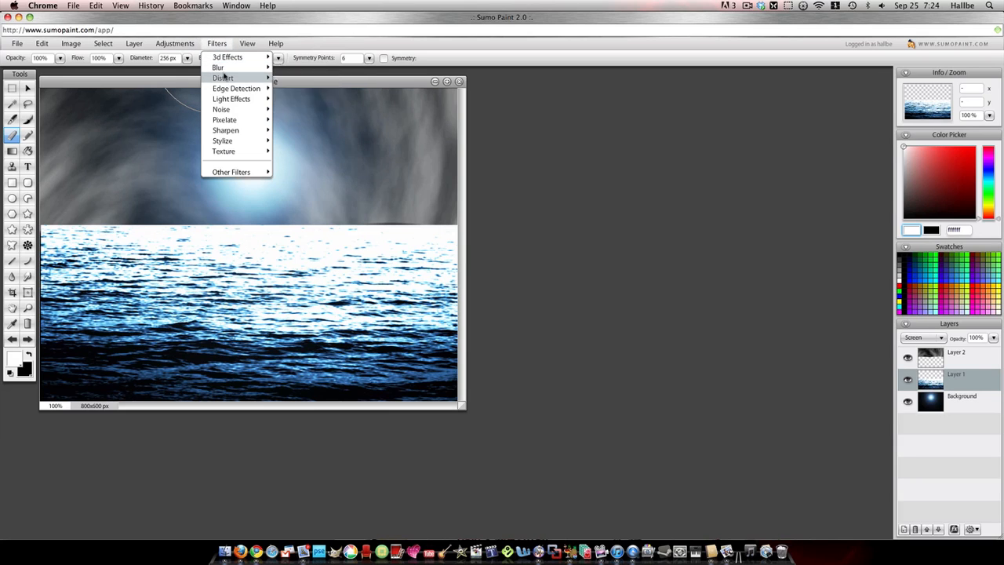
mouse_move(227, 78)
left_click(313, 131)
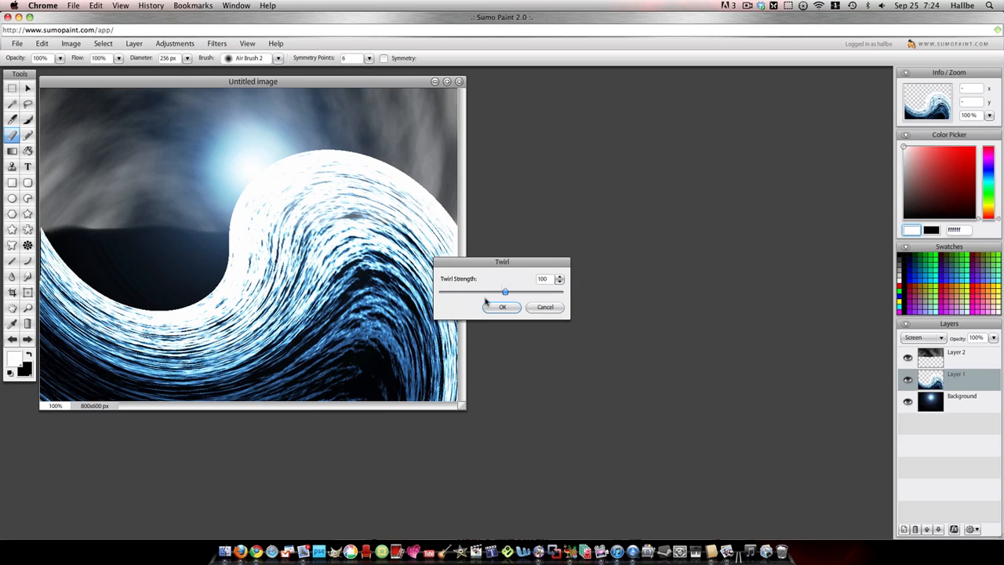
left_click_drag(504, 292, 501, 293)
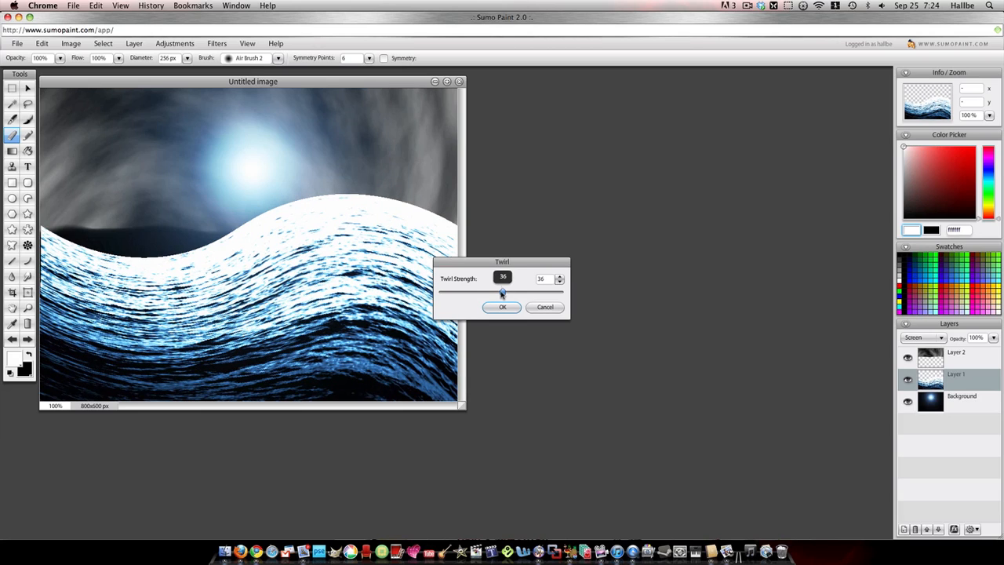
left_click(502, 306)
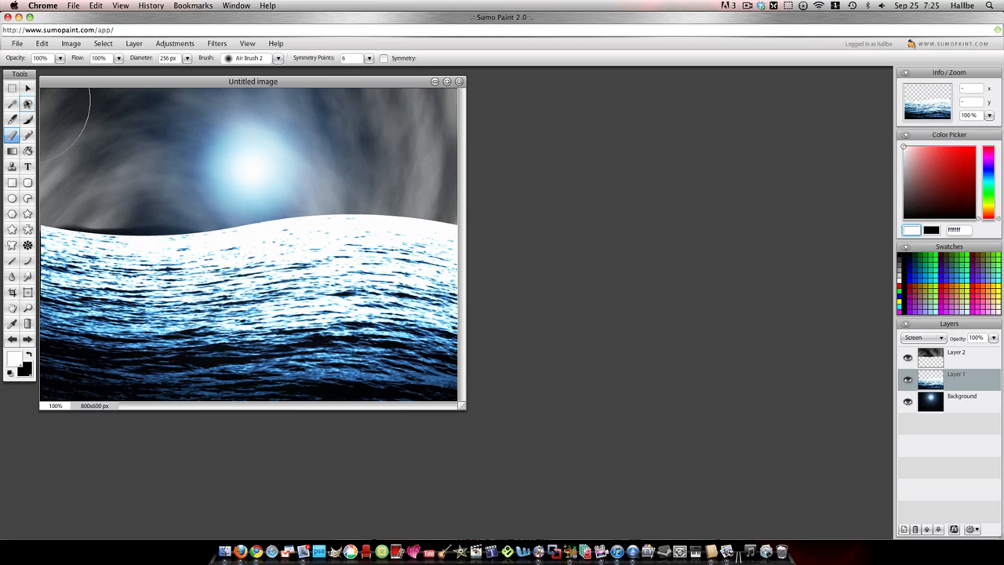
- Free-transform the water layer, stretching its upper edge slightly up to cover the gap below the clouds, and keep that layer selected
left_click(27, 88)
right_click(210, 291)
left_click(223, 298)
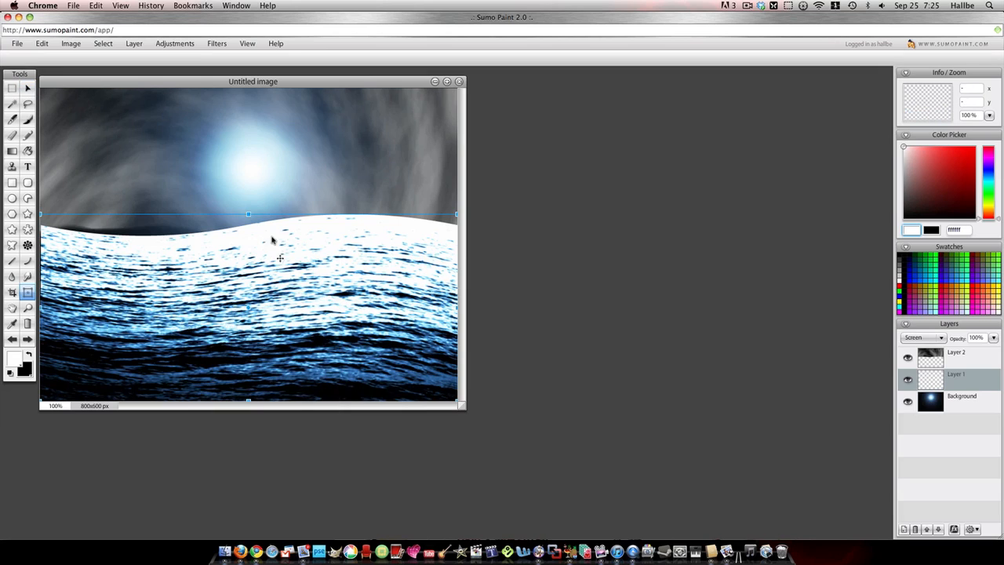
left_click_drag(249, 215, 248, 200)
left_click(938, 361)
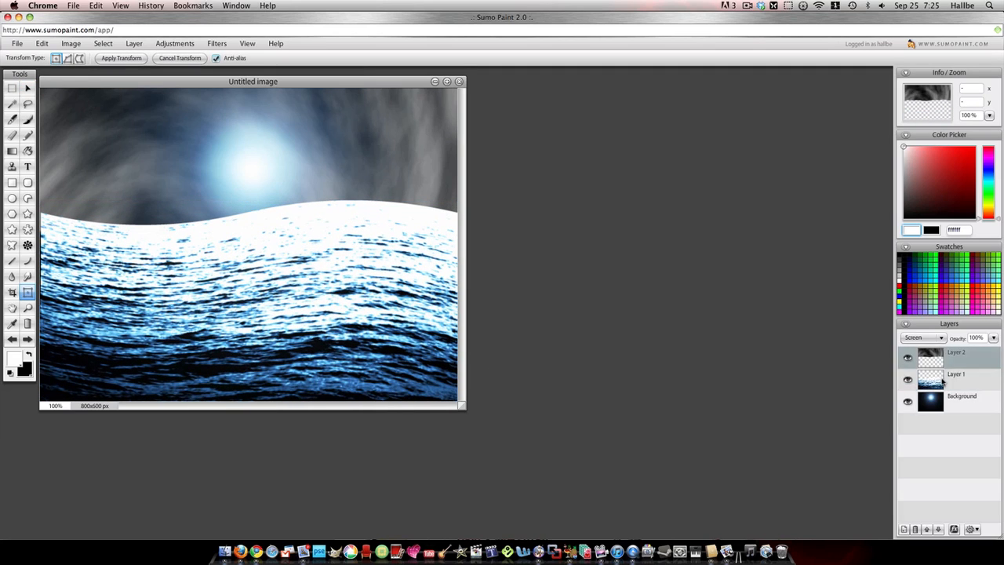
left_click(942, 380)
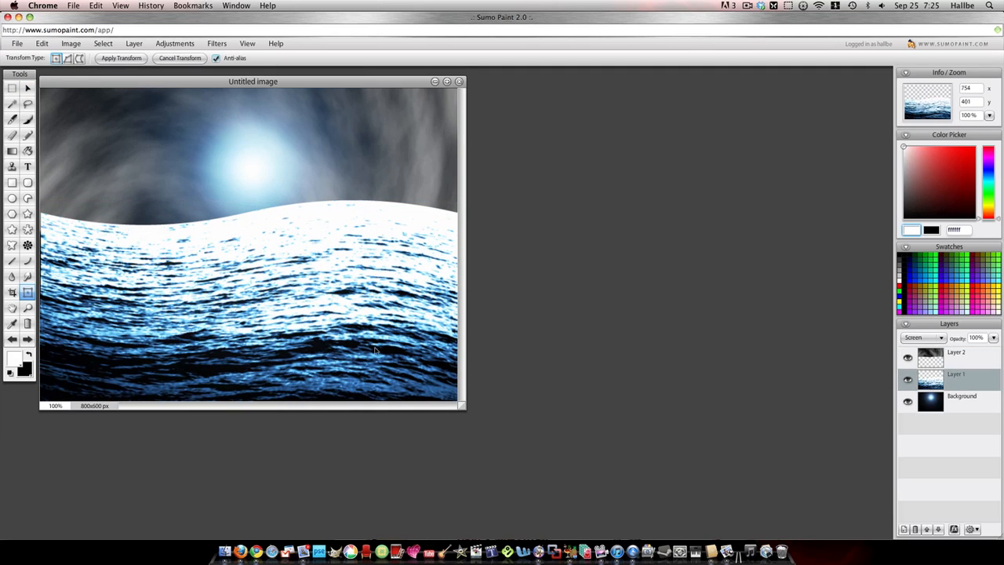
- Try inverting the water layer with Negative and colorizing it with a hue of 84, and discard both changes
left_click(174, 44)
left_click(174, 183)
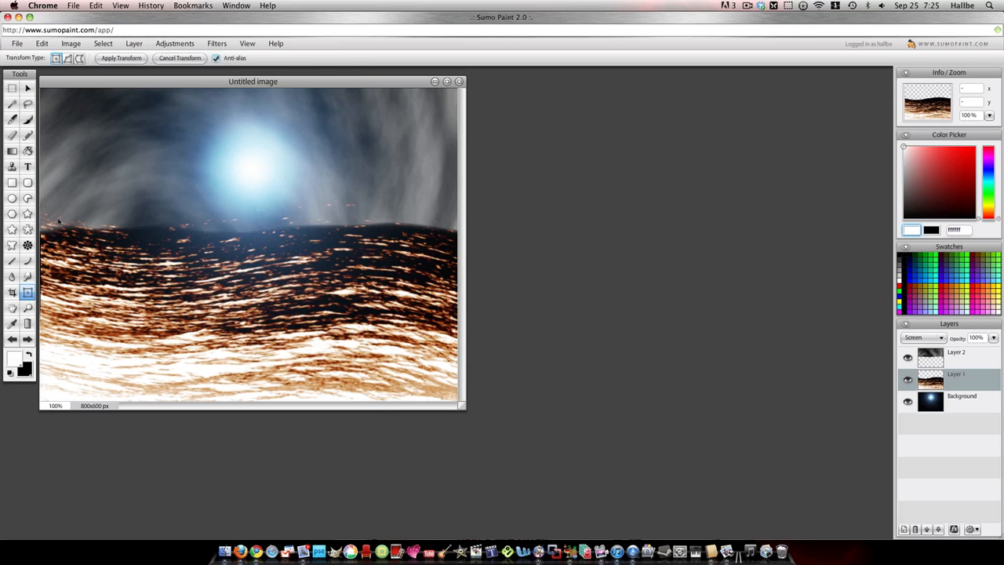
left_click(174, 44)
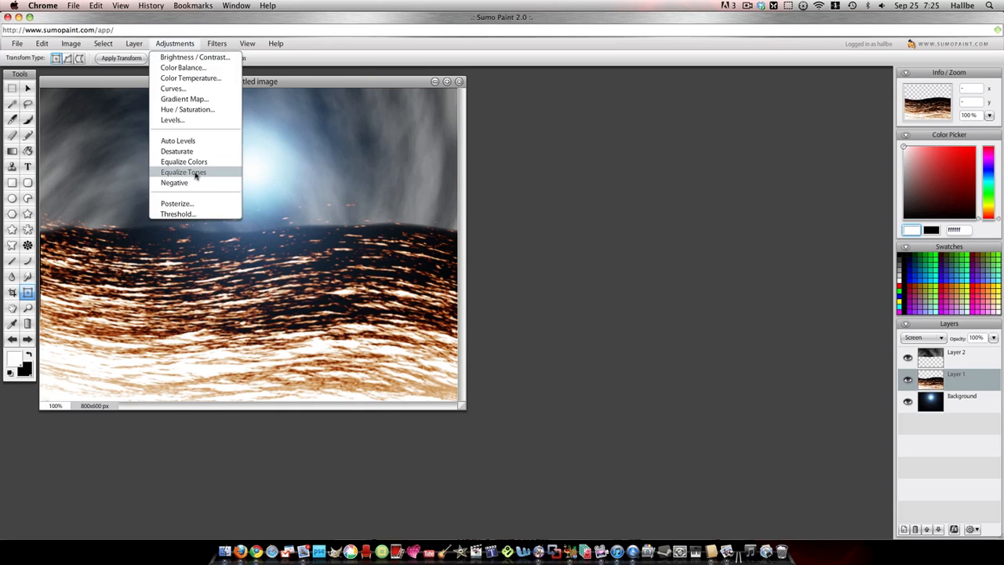
left_click(201, 109)
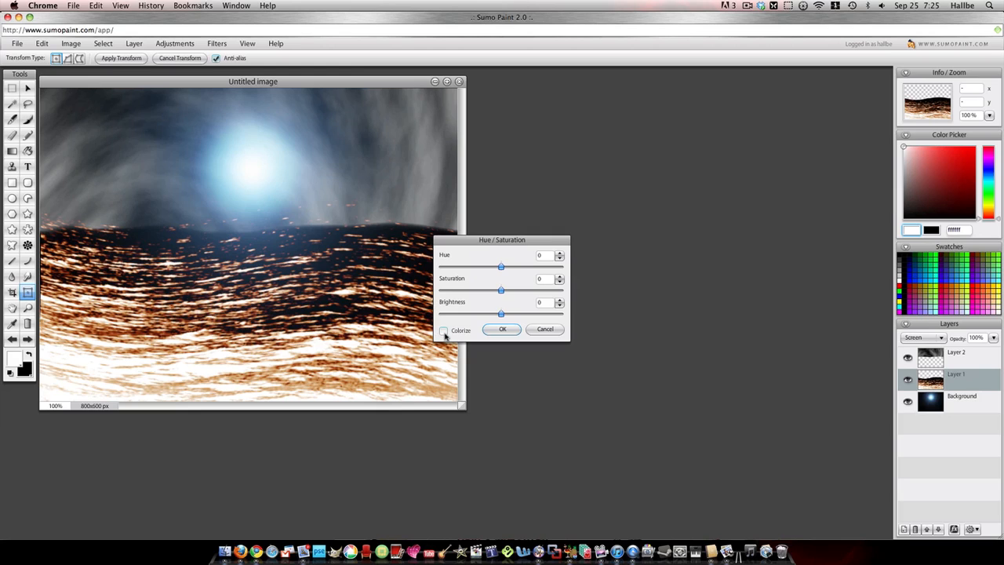
left_click(444, 330)
left_click(522, 268)
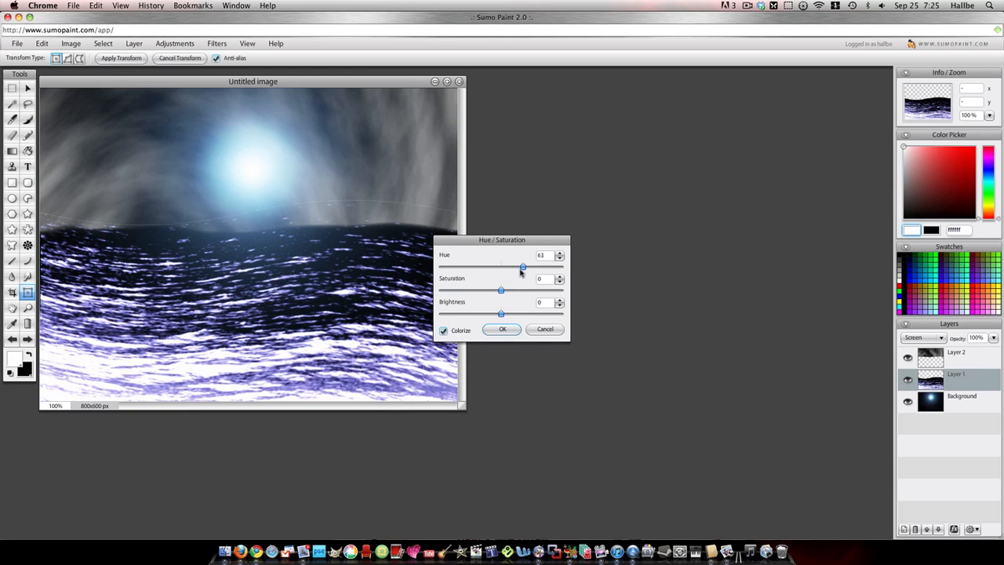
left_click_drag(520, 271, 530, 271)
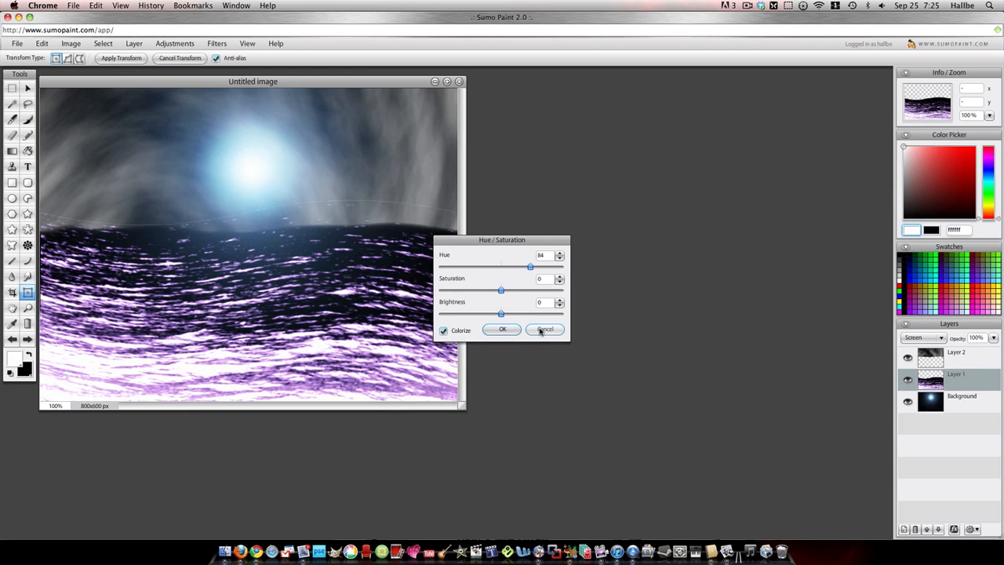
left_click(543, 329)
left_click(12, 339)
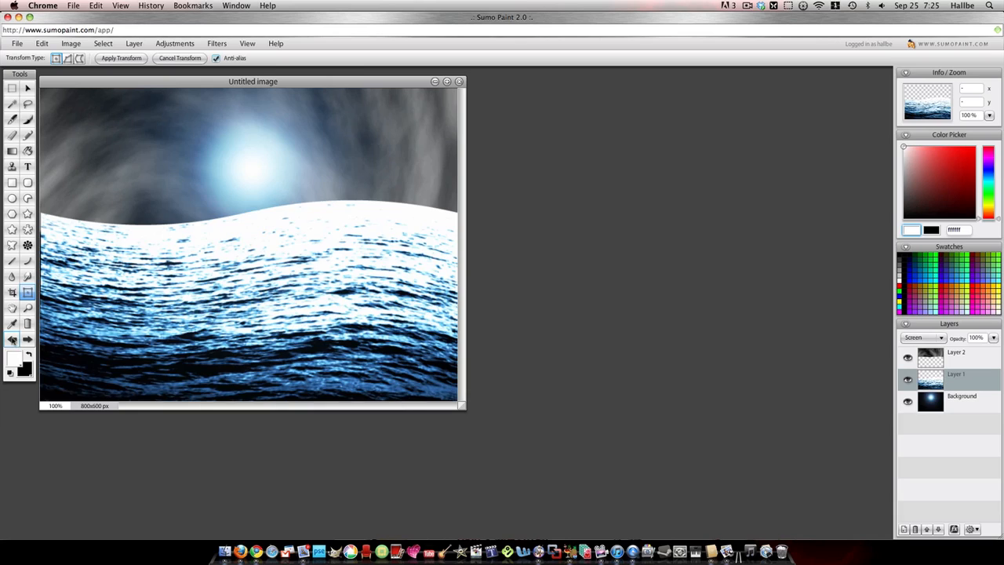